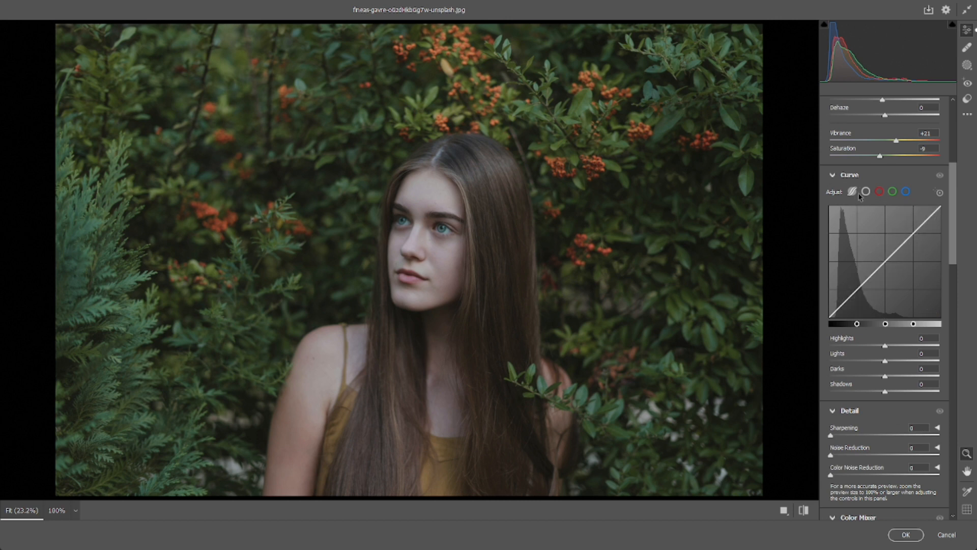
Shape the main point curve into an S with raised highlights, points at 102/112, 64/56 and 28/21, and a lifted black point.
left_click(884, 373)
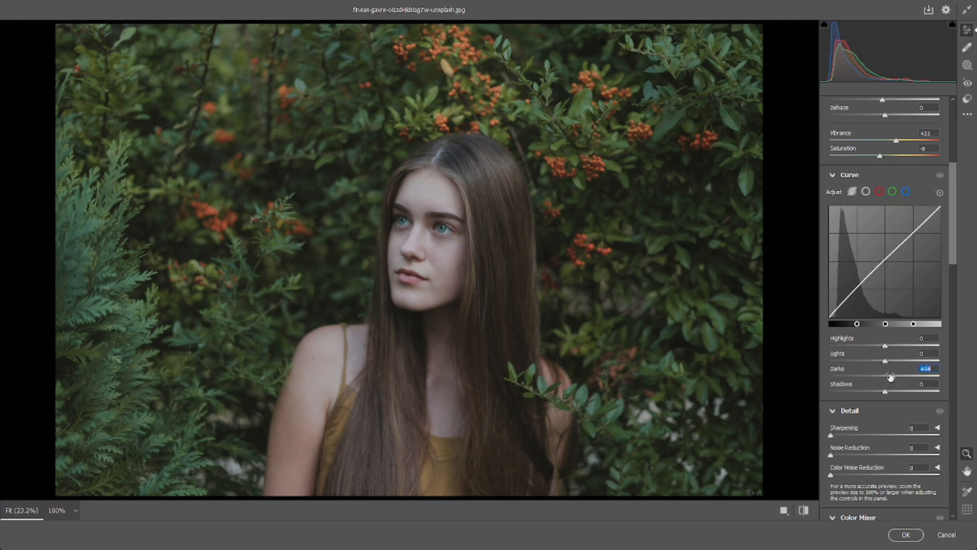
left_click(866, 192)
left_click(874, 269)
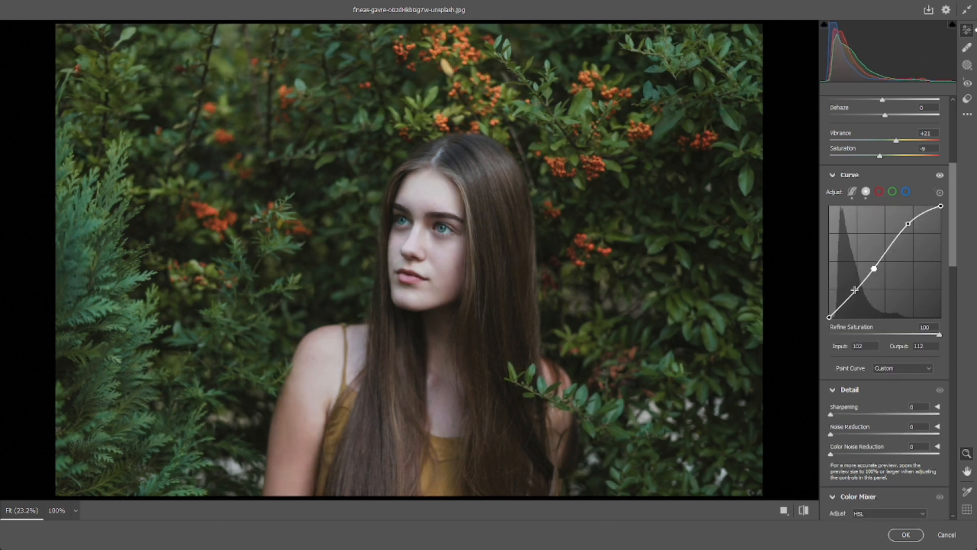
left_click_drag(855, 290, 858, 294)
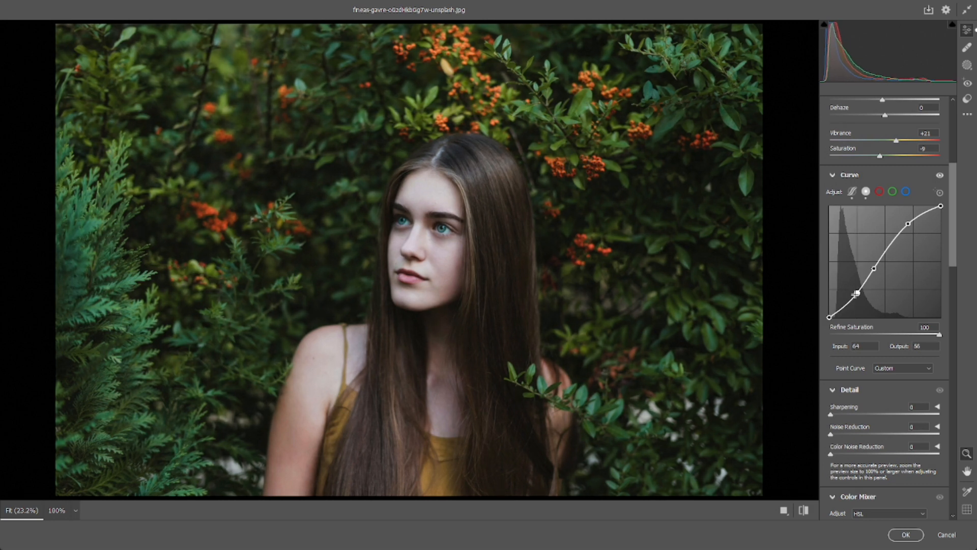
mouse_move(841, 308)
left_mouse_down()
mouse_move(829, 315)
mouse_move(842, 308)
left_mouse_up()
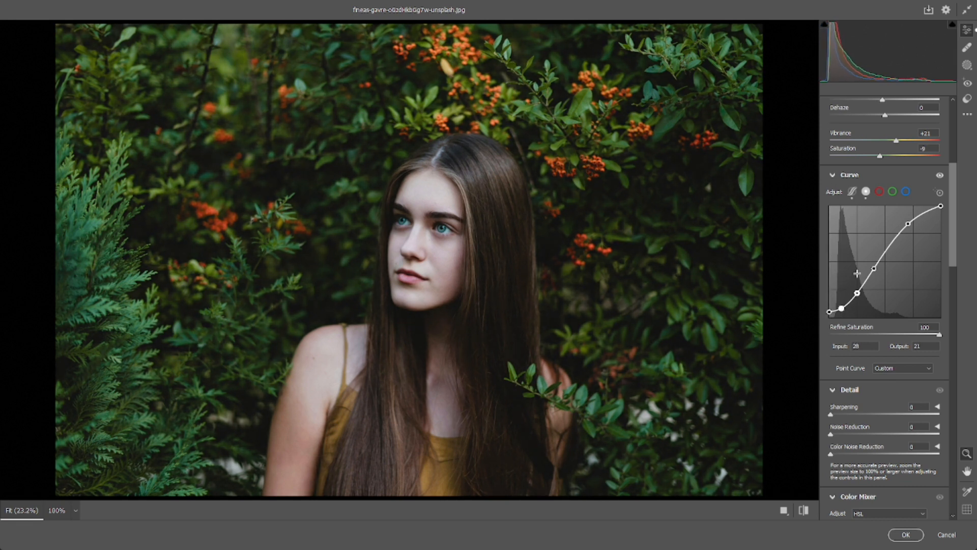
Copy the main point curve's channel settings and paste them onto the red and green channels.
left_click(880, 192)
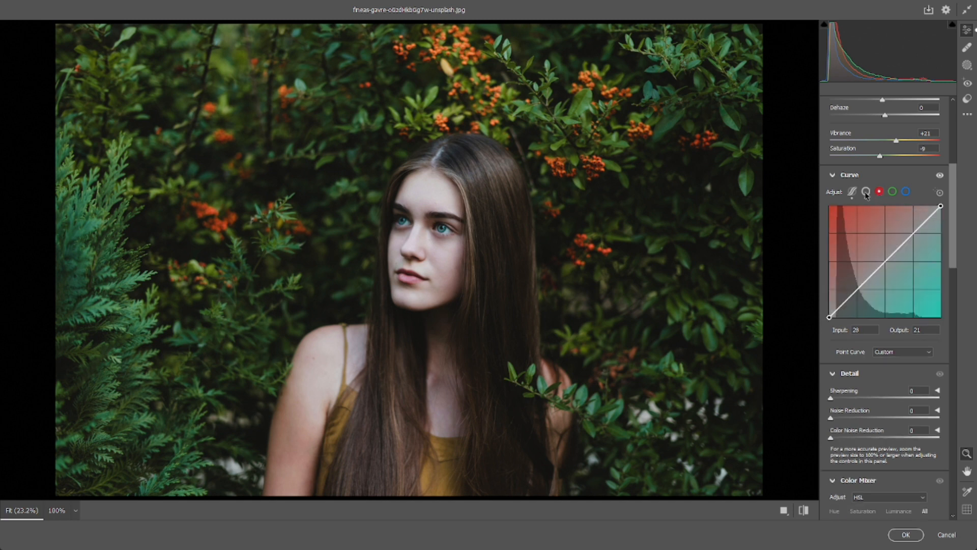
left_click(866, 192)
right_click(866, 192)
left_click(906, 235)
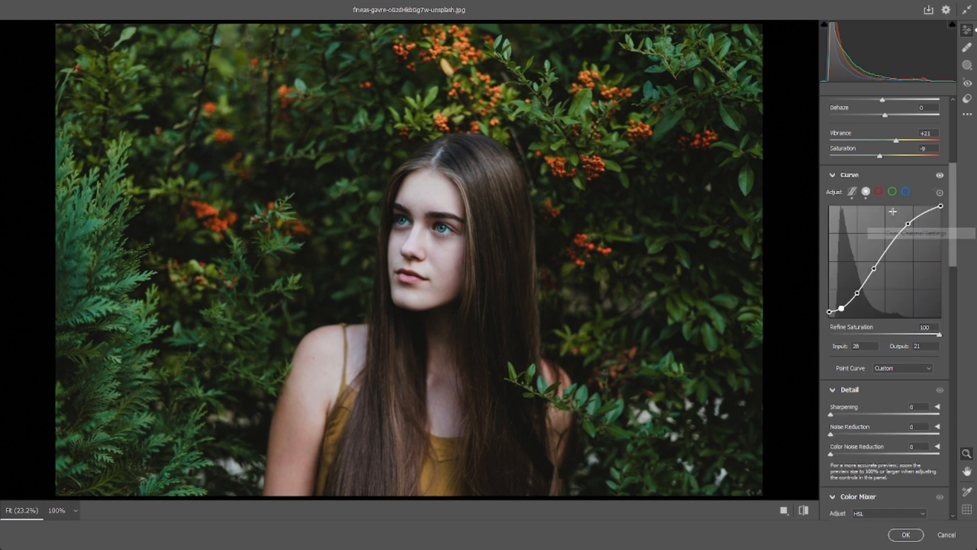
left_click(880, 192)
right_click(880, 191)
left_click(908, 230)
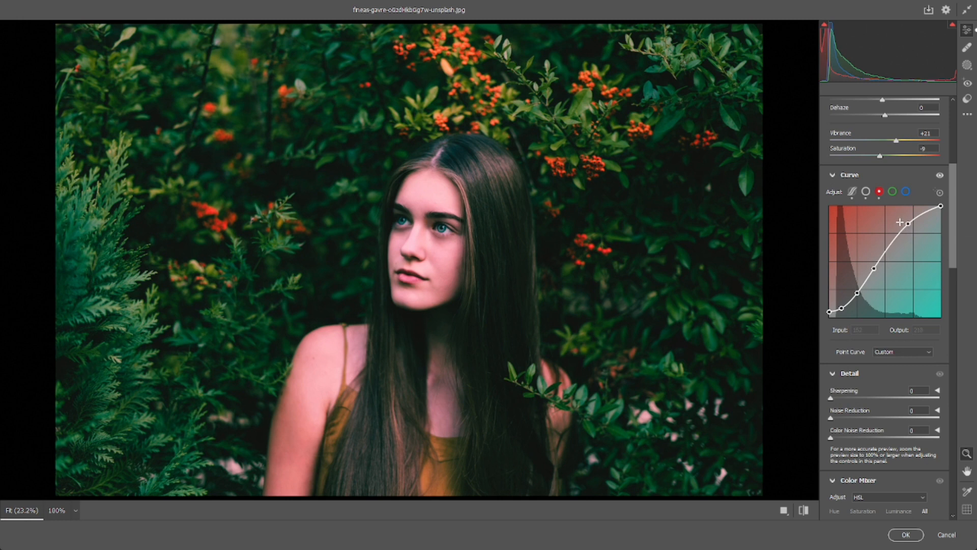
left_click(892, 192)
right_click(892, 192)
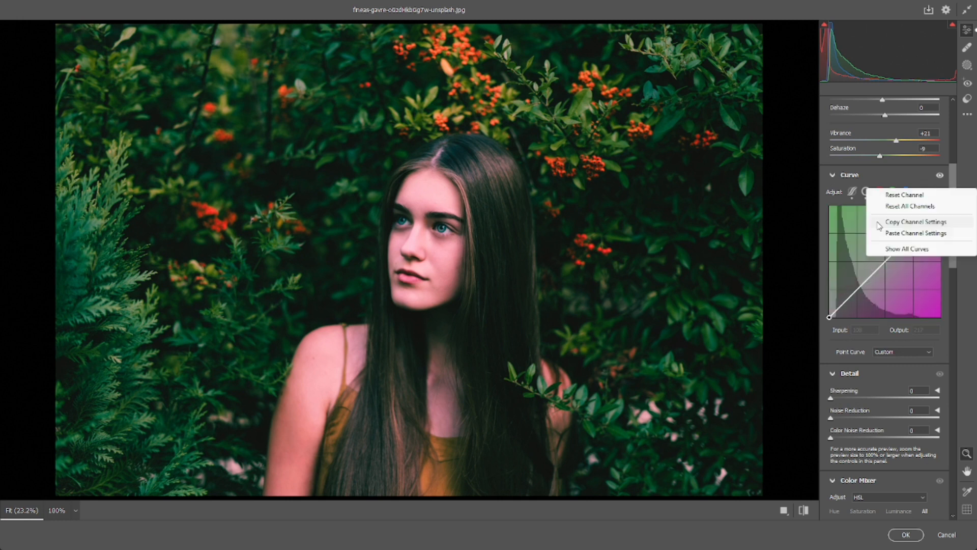
left_click(907, 233)
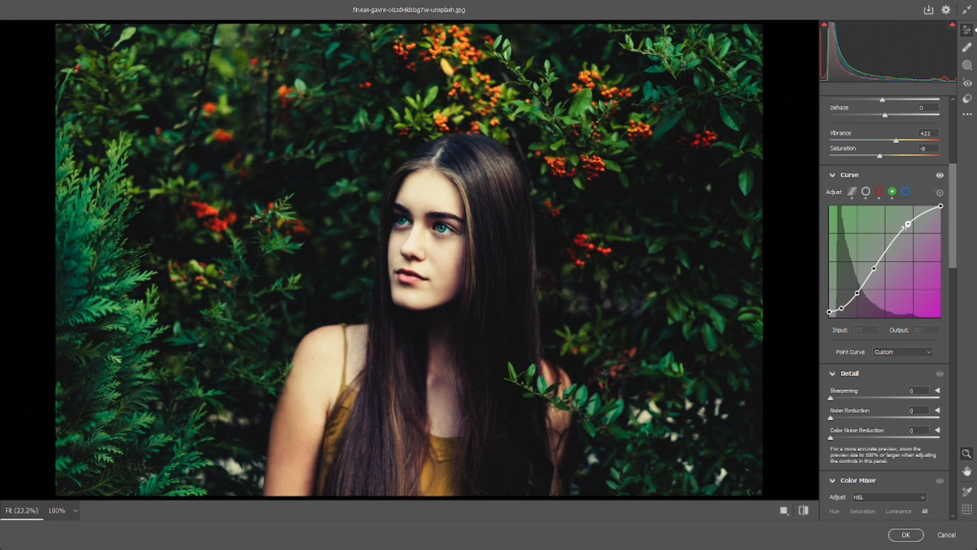
Shape the blue channel curve with points at 196/187, 29/28 and the midtones, and set its black point output to 2.
left_click(906, 192)
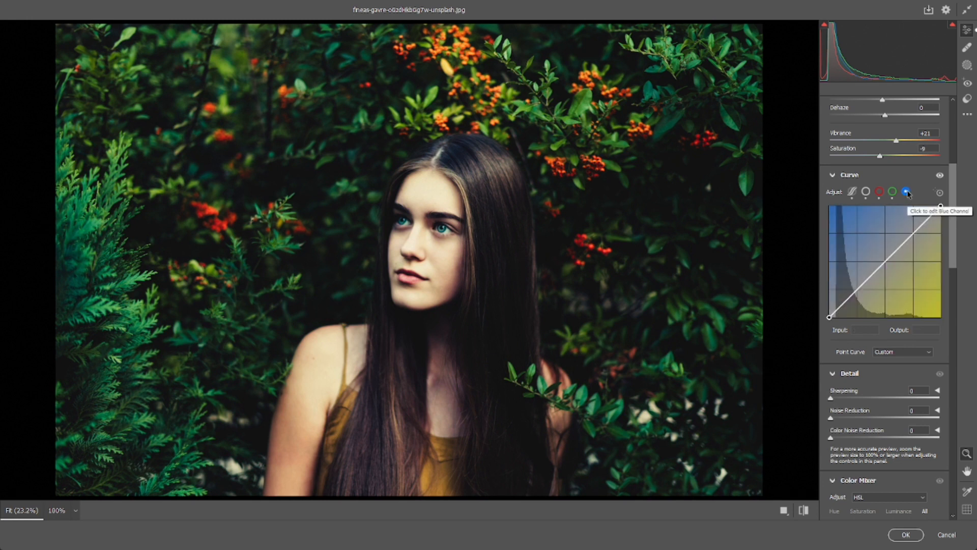
left_click_drag(913, 234, 916, 237)
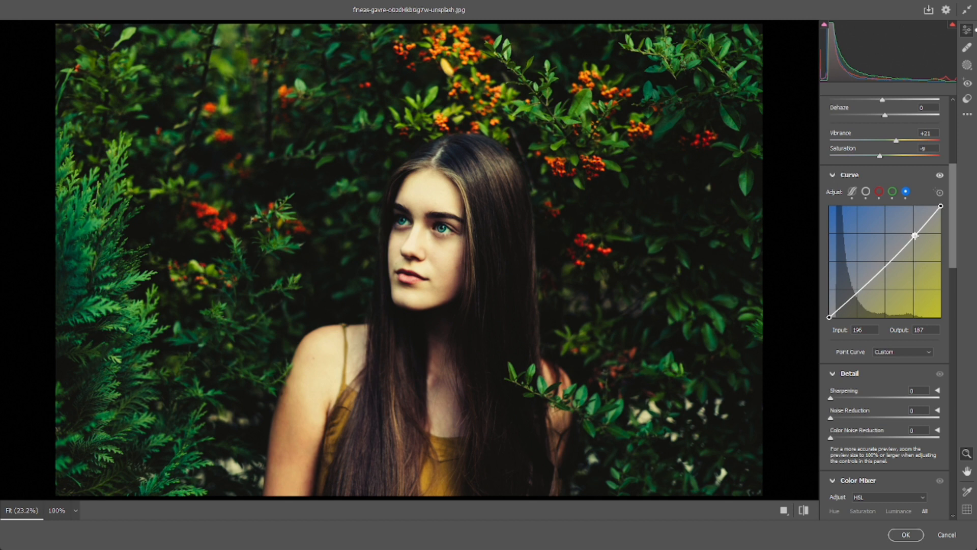
left_click(886, 267)
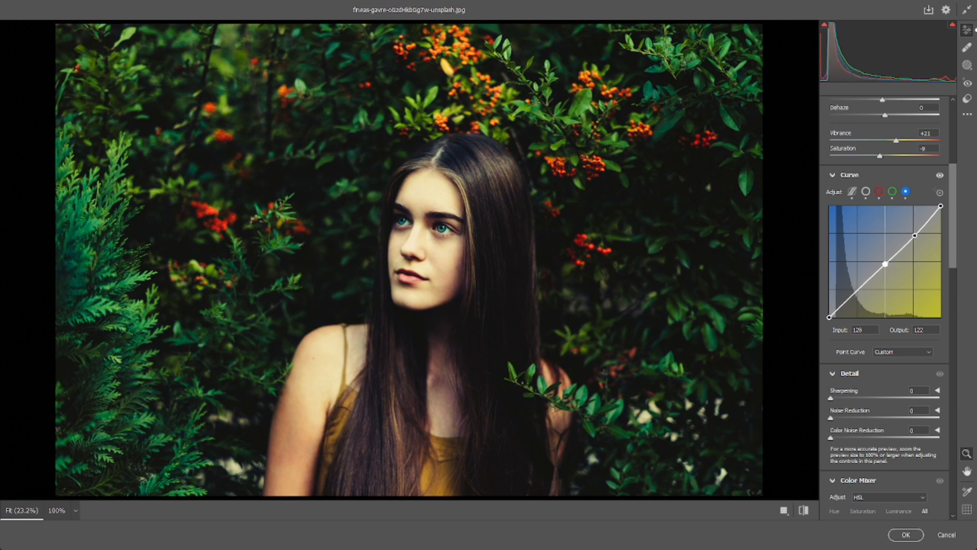
left_click(857, 289)
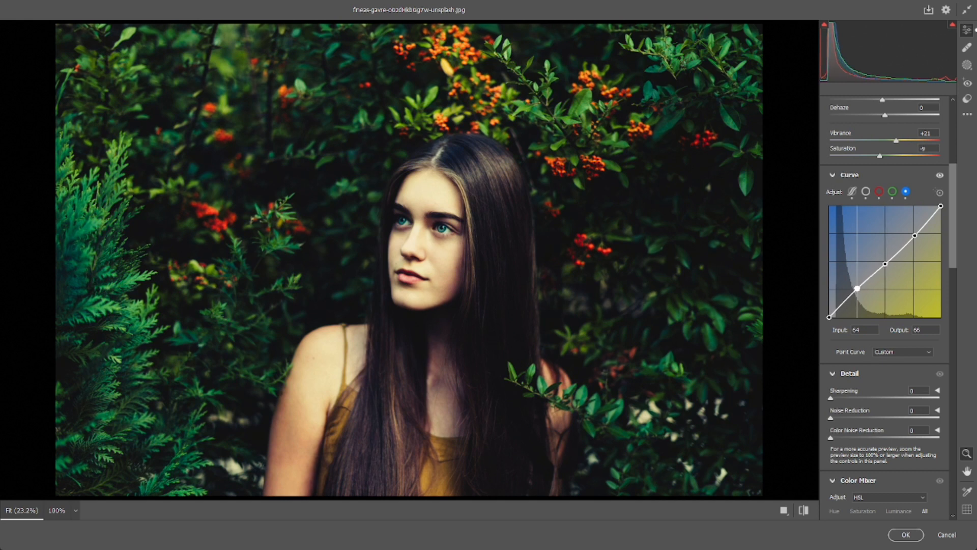
left_click_drag(857, 290, 857, 291)
left_click(842, 305)
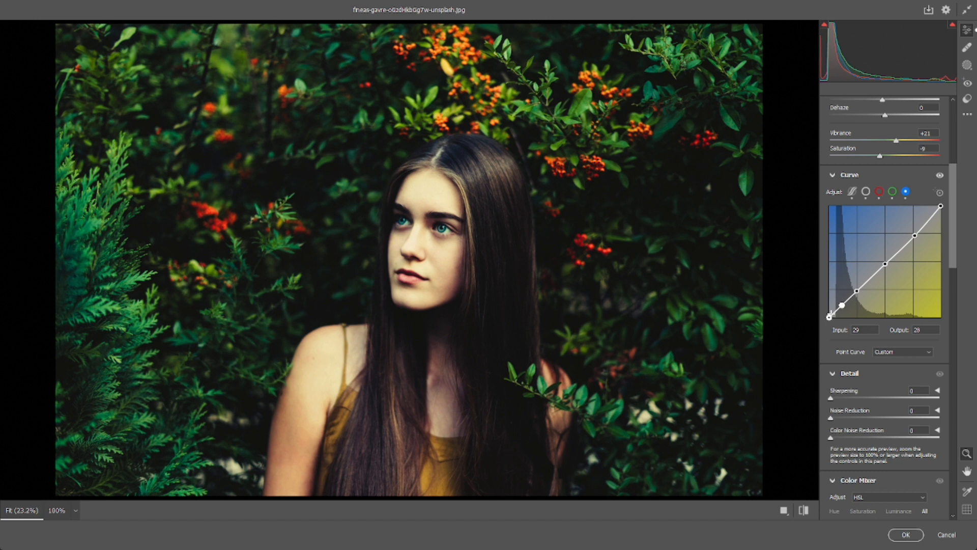
mouse_move(829, 317)
left_mouse_down()
mouse_move(830, 304)
mouse_move(829, 318)
left_mouse_up()
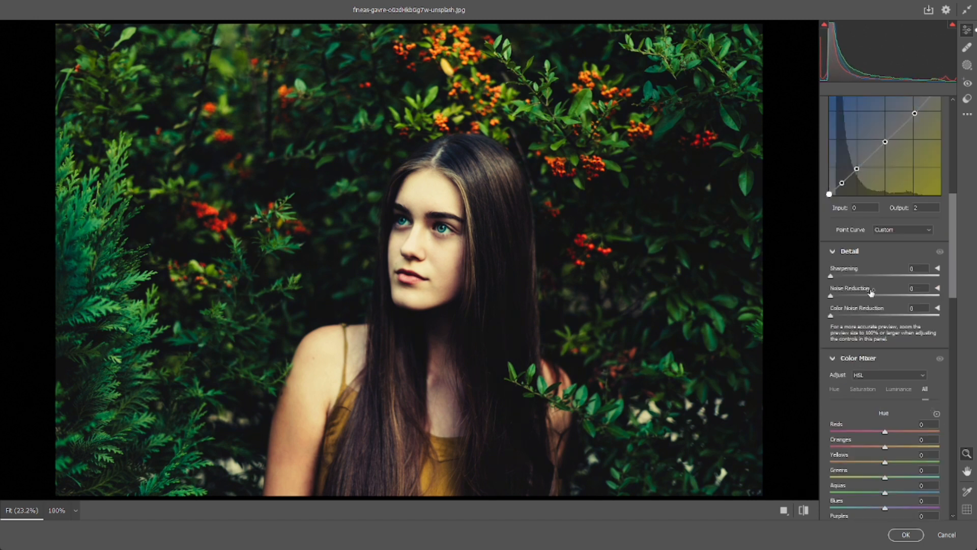
Set Sharpening to 60, Noise Reduction to 100 and Color Noise Reduction to 100.
scroll(871, 277, "down", 3)
left_click(874, 276)
left_click(900, 295)
left_click_drag(900, 315, 801, 375)
Set the Color Mixer hues to Reds -42, Oranges +6, Yellows -65, Greens -78, Aquas -100 and Blues -36.
scroll(909, 291, "down", 3)
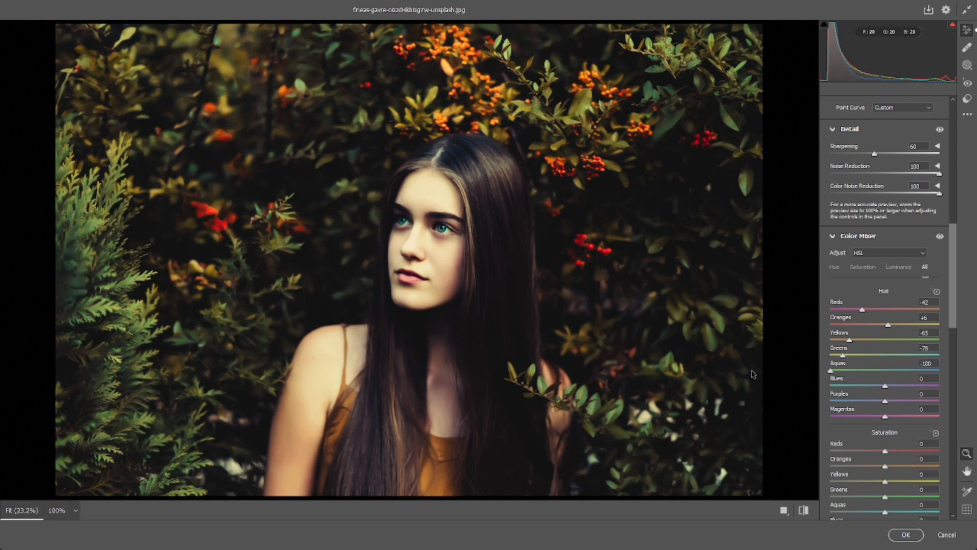
left_click_drag(885, 385, 925, 396)
double_click(925, 399)
Set the Color Mixer saturation to Yellows -9, Aquas +7, Purples -61 and Magentas -60.
scroll(896, 356, "down", 3)
left_click_drag(885, 359, 877, 360)
mouse_move(886, 374)
left_mouse_down()
mouse_move(835, 378)
mouse_move(848, 361)
mouse_move(806, 361)
mouse_move(877, 370)
left_mouse_up()
double_click(837, 375)
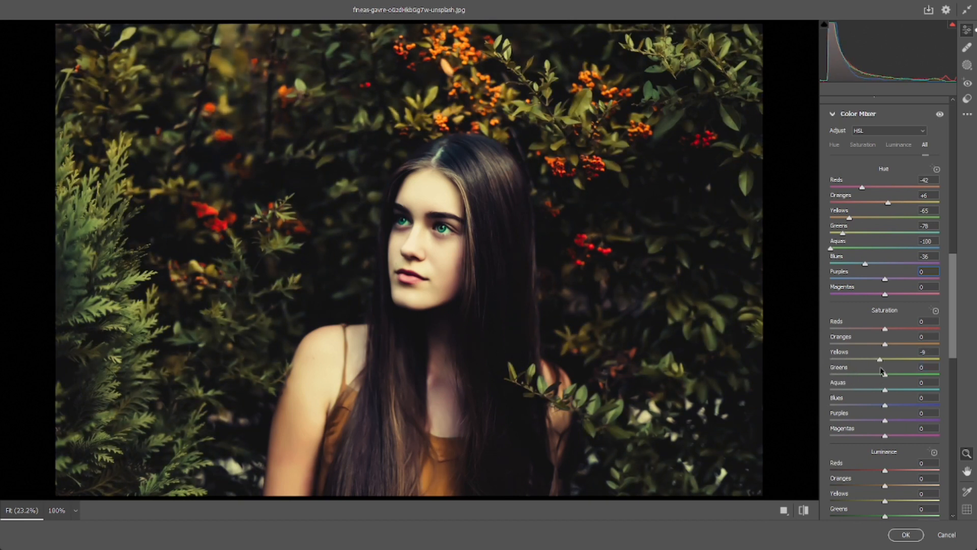
scroll(882, 366, "down", 1)
left_click_drag(885, 328, 853, 377)
Set the Color Mixer luminance to Aquas +18, Blues +17, Purples +17 and Magentas +16.
scroll(870, 356, "down", 3)
left_click_drag(885, 271, 897, 303)
left_click_drag(886, 288, 895, 287)
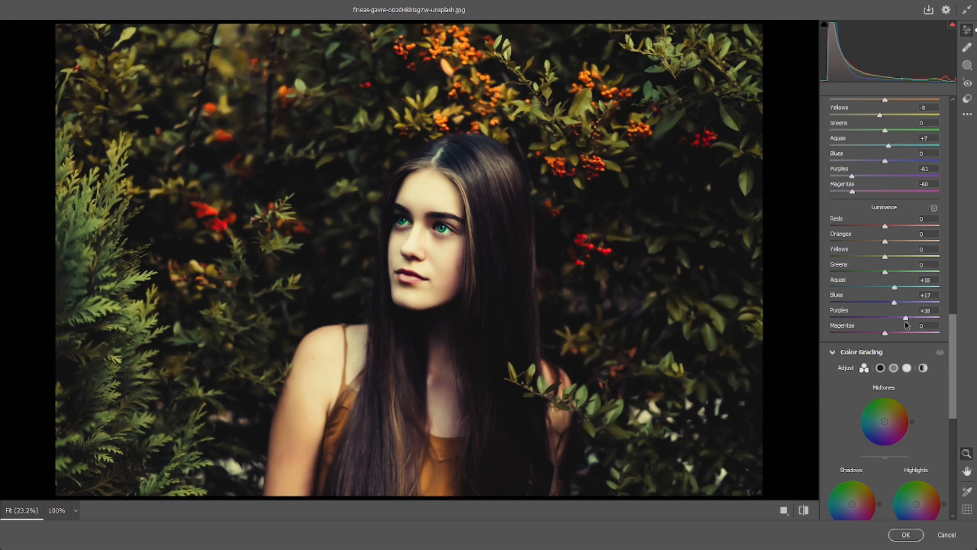
left_click_drag(885, 332, 895, 333)
Adjust the shadow end of the red and green channel curves, setting the green black point to 0/0.
scroll(896, 312, "up", 12)
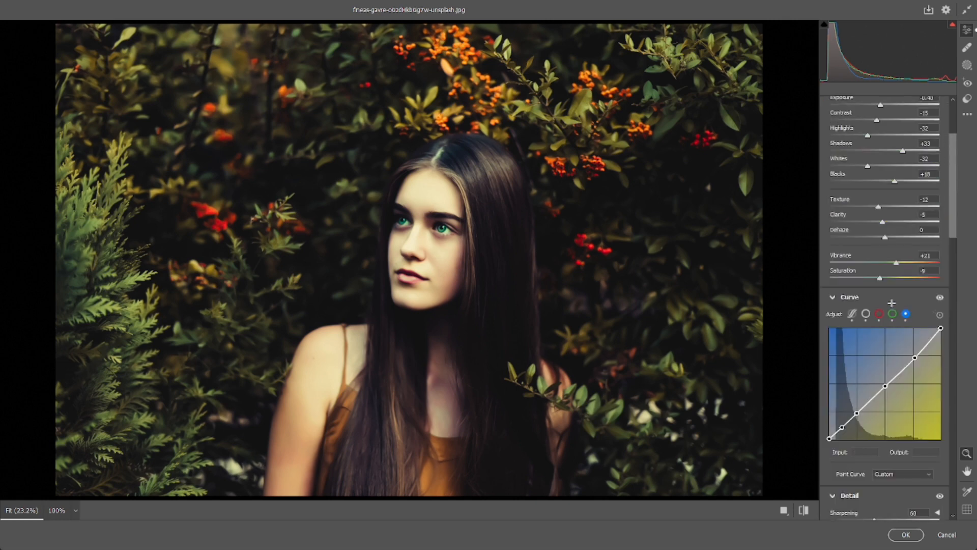
left_click(879, 313)
left_click_drag(858, 413, 829, 438)
left_click(892, 314)
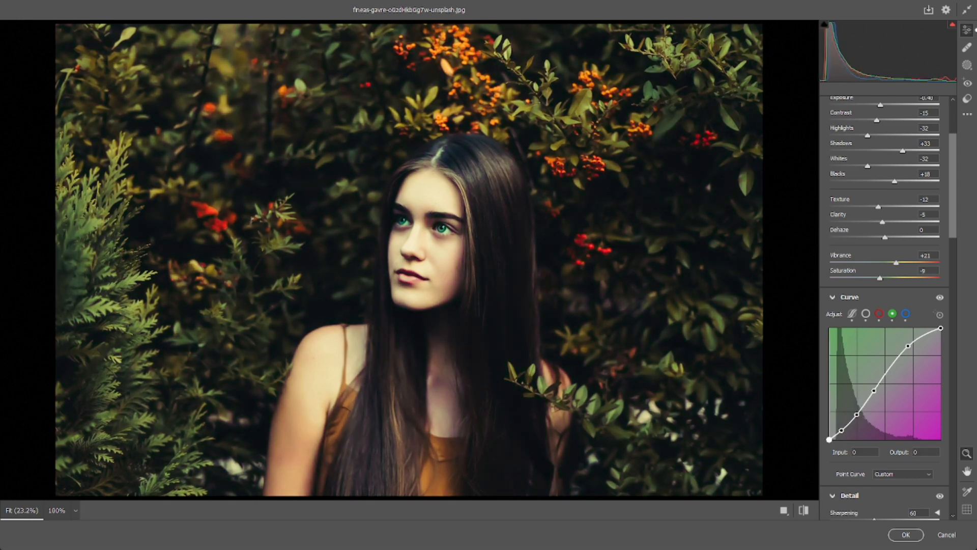
Lower the main point curve's white end to output 238 and pull its darkest shadow point down to about 8/0.
left_click(906, 313)
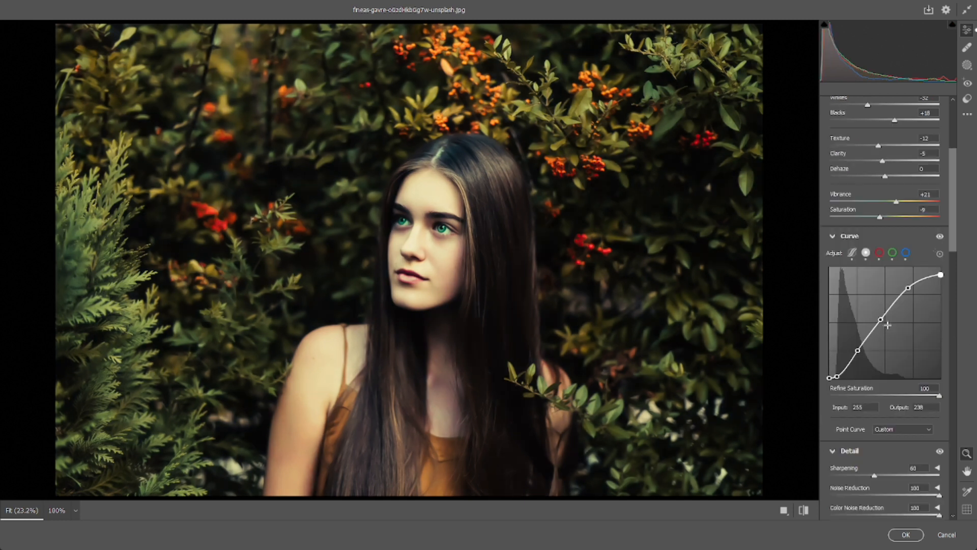
left_click(858, 351)
left_click_drag(857, 351, 837, 374)
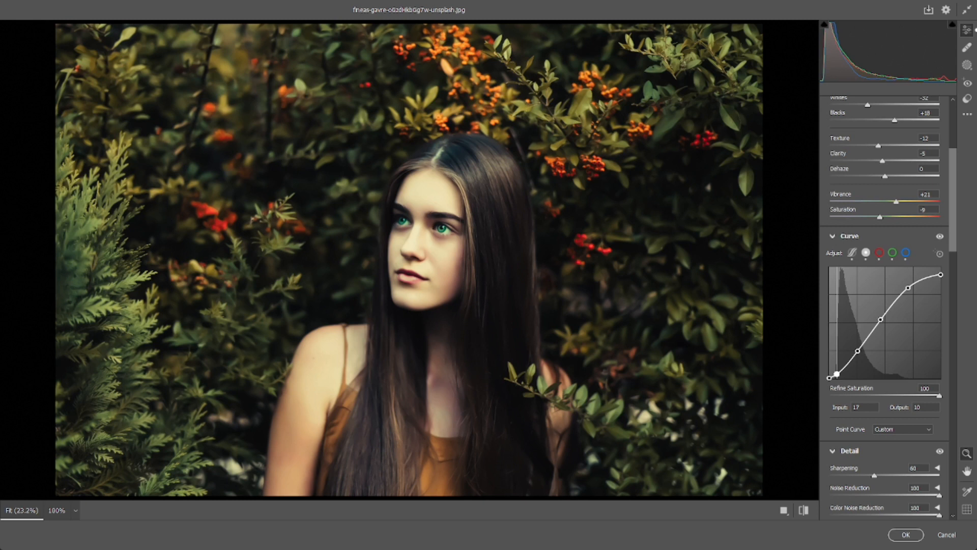
left_click_drag(837, 373, 831, 379)
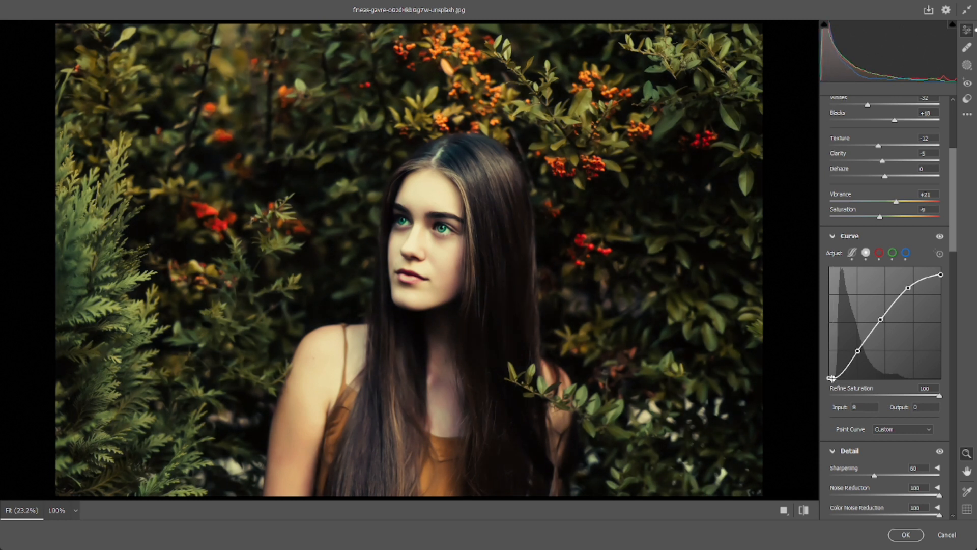
Reset the blue channel curve and rebuild it with slightly lowered highlights and midtones and a shadow point at 17/10.
left_click(906, 252)
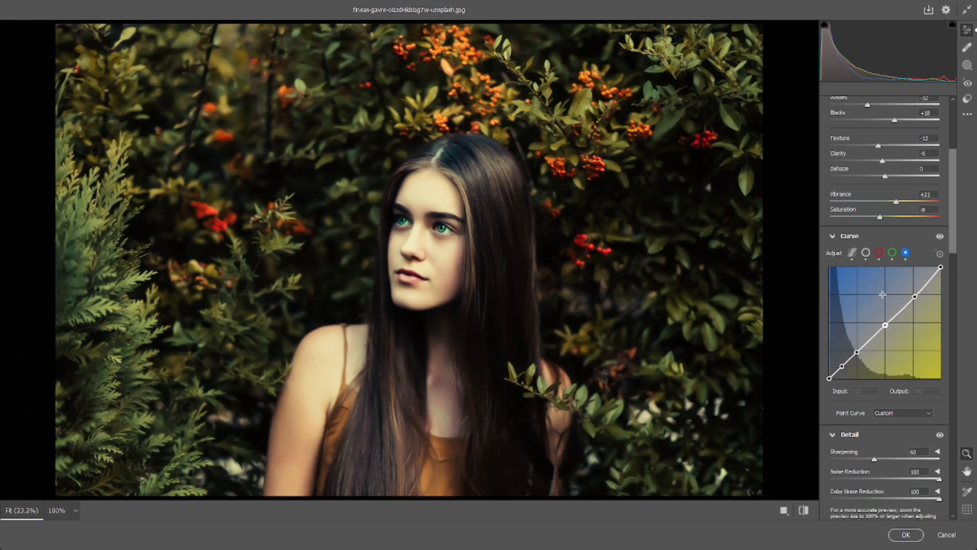
right_click(884, 295)
left_click(900, 274)
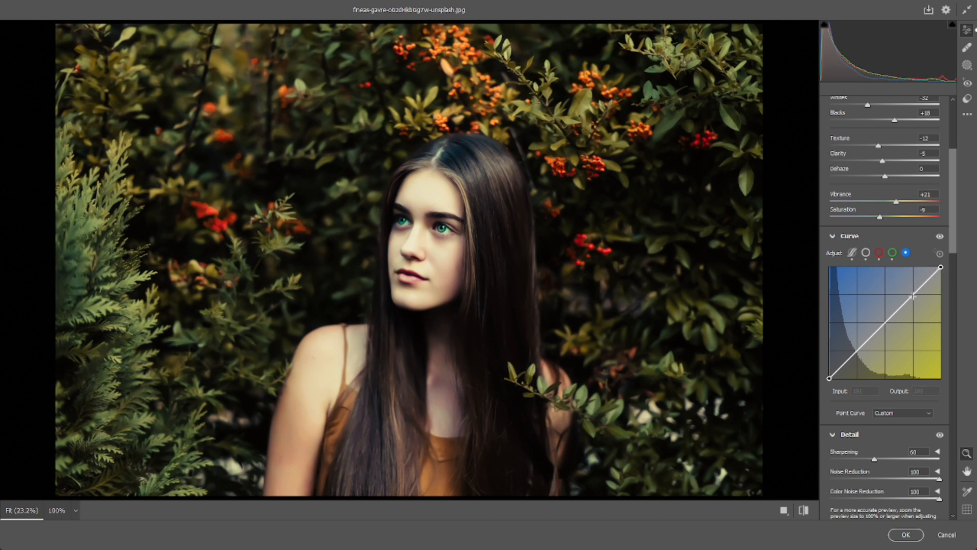
left_click_drag(913, 296, 914, 297)
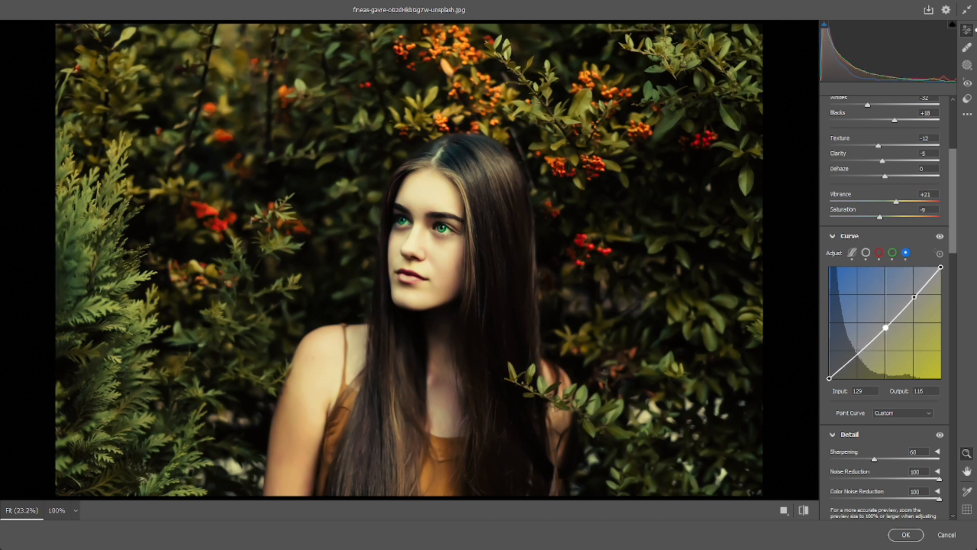
left_click(886, 326)
left_click(858, 350)
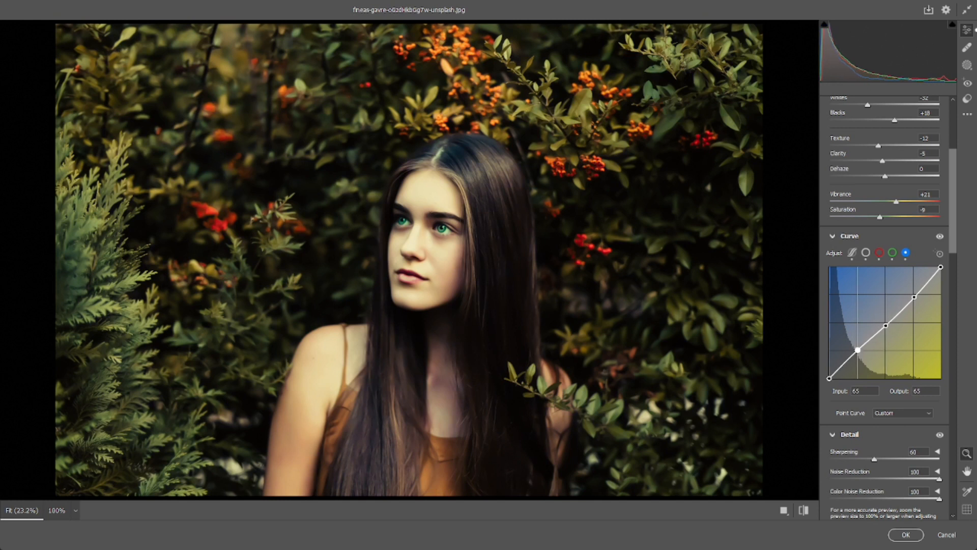
left_click_drag(858, 349, 859, 352)
left_click(836, 372)
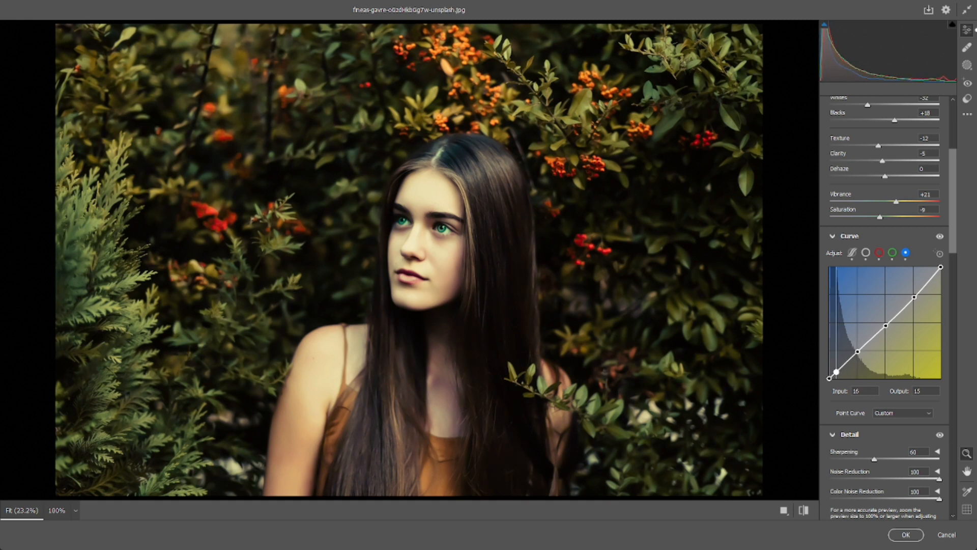
left_click_drag(836, 373, 837, 374)
Lower the Color Mixer saturation of Aquas to -45 and Greens to -59.
scroll(880, 317, "down", 10)
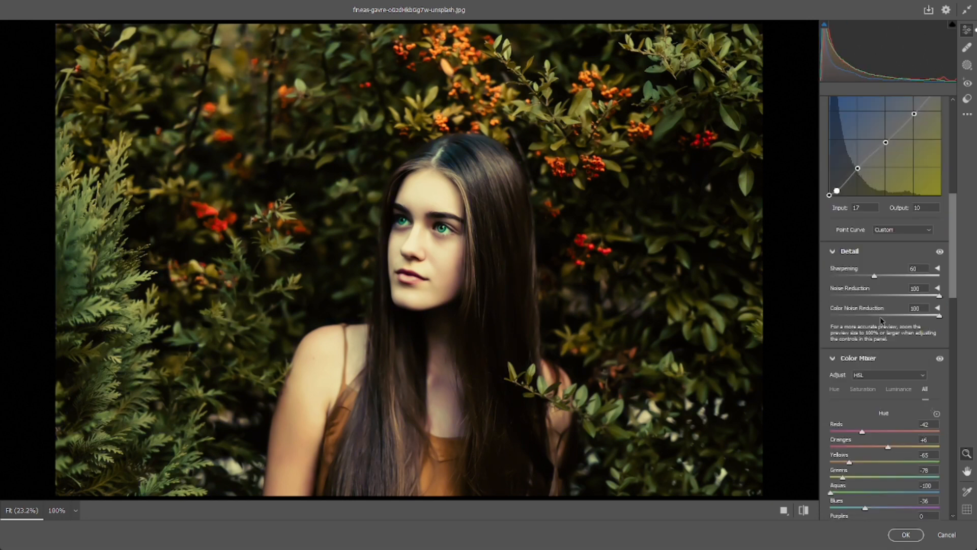
scroll(880, 317, "down", 2)
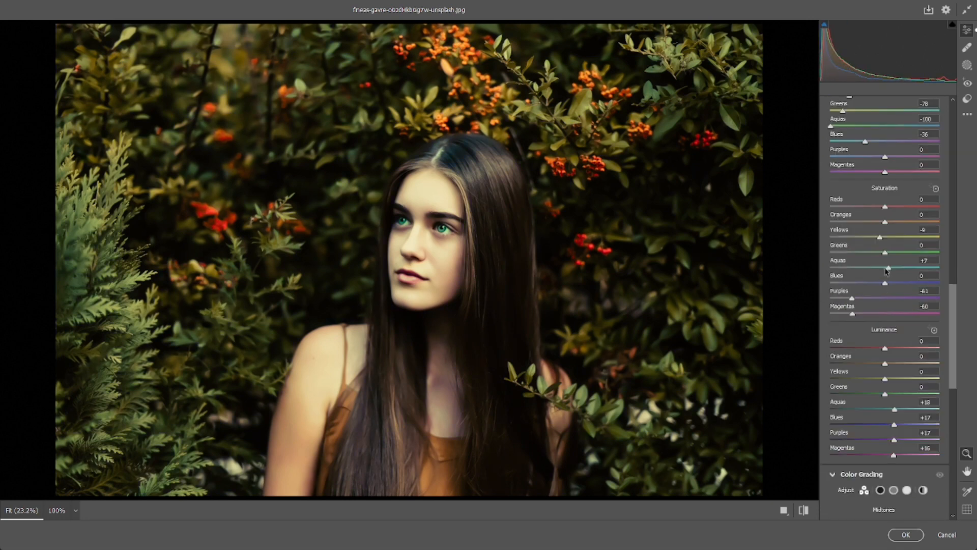
left_click_drag(888, 268, 856, 259)
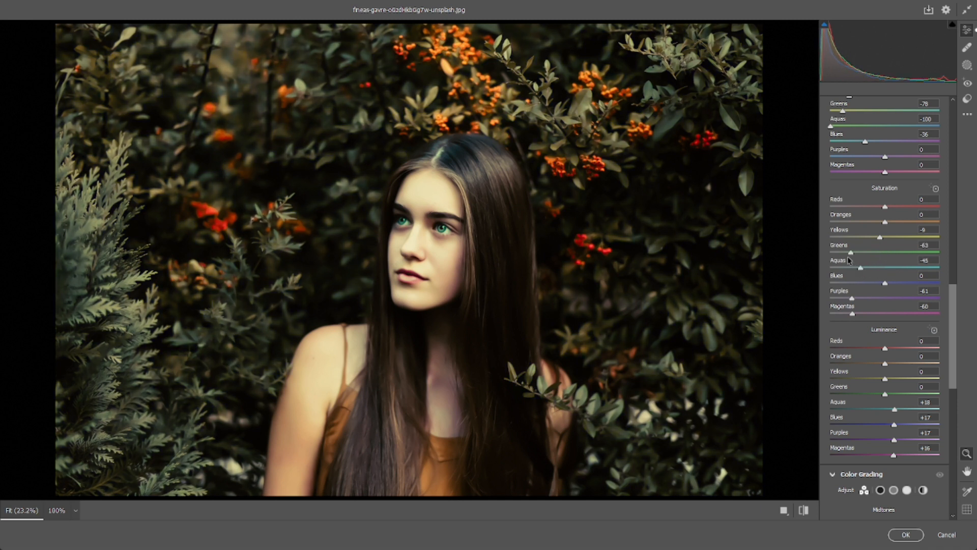
mouse_move(848, 259)
left_mouse_down()
mouse_move(881, 236)
mouse_move(900, 234)
mouse_move(829, 235)
mouse_move(858, 243)
left_mouse_up()
Set the Greens hue to -51 and the Greens saturation to -52.
scroll(860, 259, "up", 3)
key("ctrl+z")
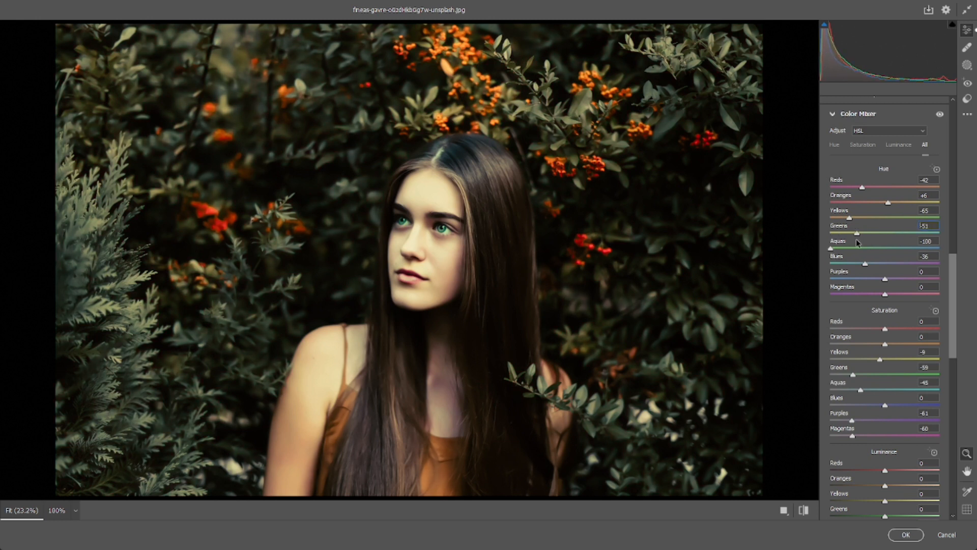
scroll(865, 255, "down", 3)
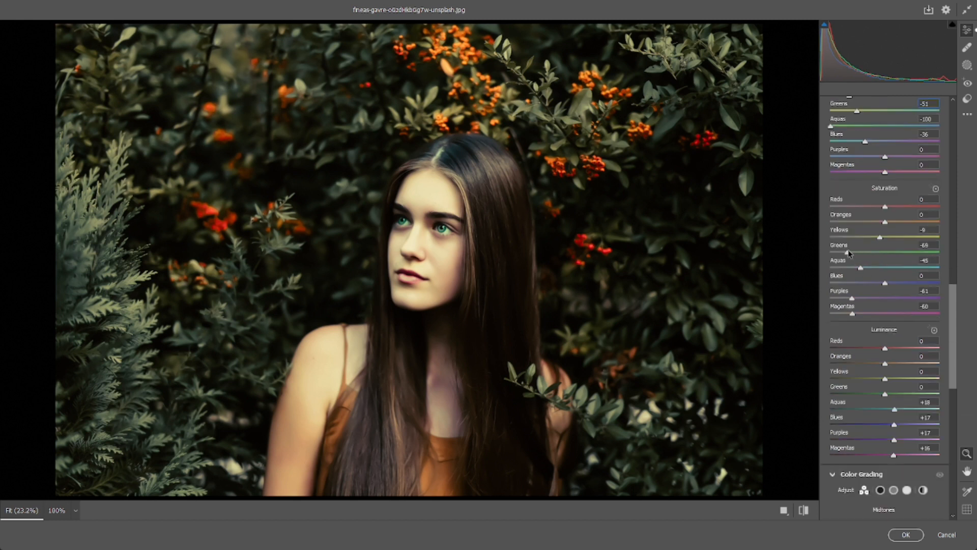
left_click_drag(849, 253, 856, 254)
Reduce the Color Mixer saturation of Yellows to -100.
scroll(866, 265, "up", 4)
scroll(865, 275, "down", 2)
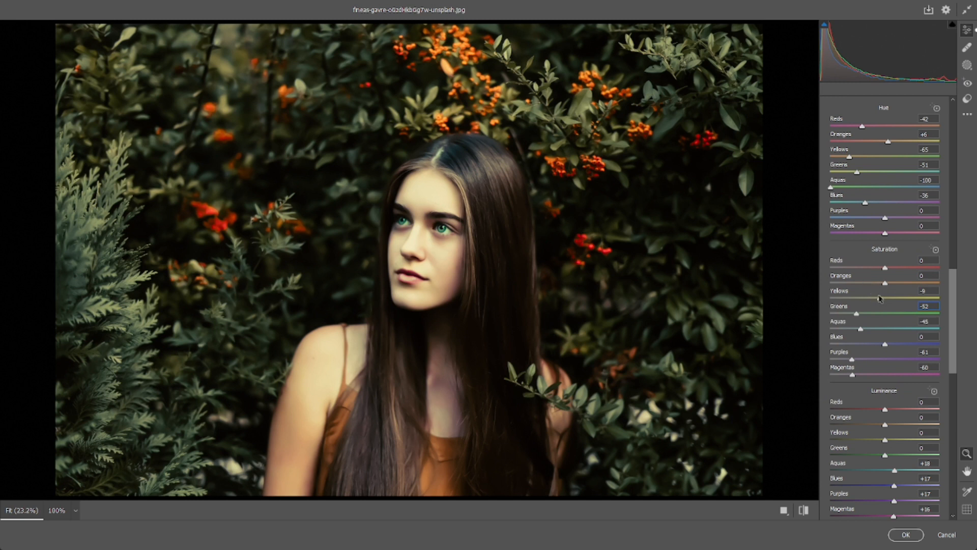
left_click_drag(880, 298, 826, 303)
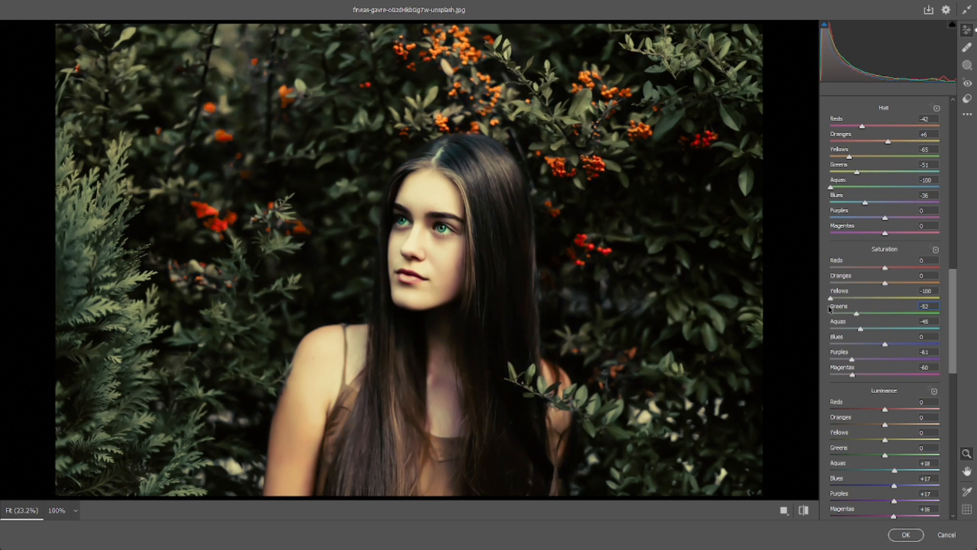
Set the Color Mixer saturation to Yellows -43, Oranges +2 and Reds +21, and the Greens luminance to +2.
left_click_drag(831, 299, 897, 269)
scroll(897, 269, "down", 5)
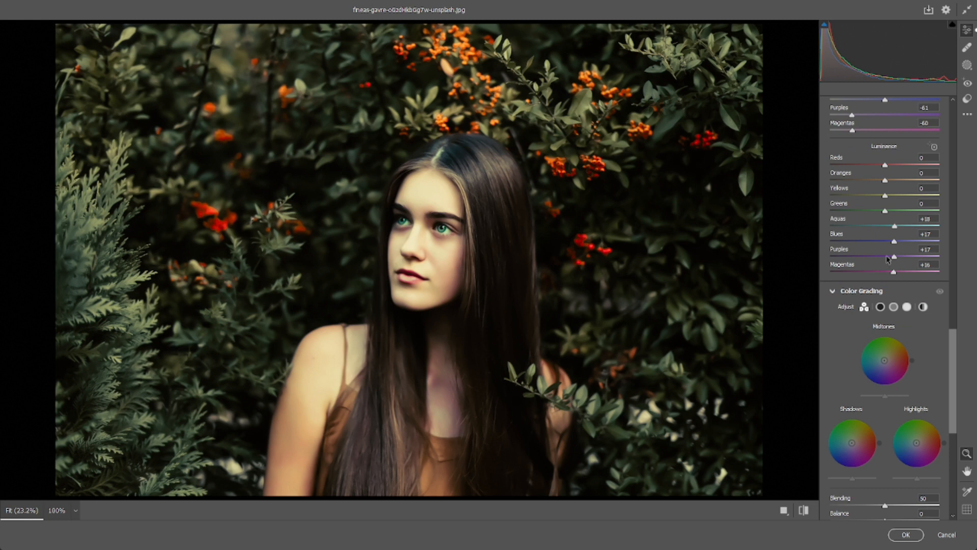
left_click_drag(886, 210, 896, 212)
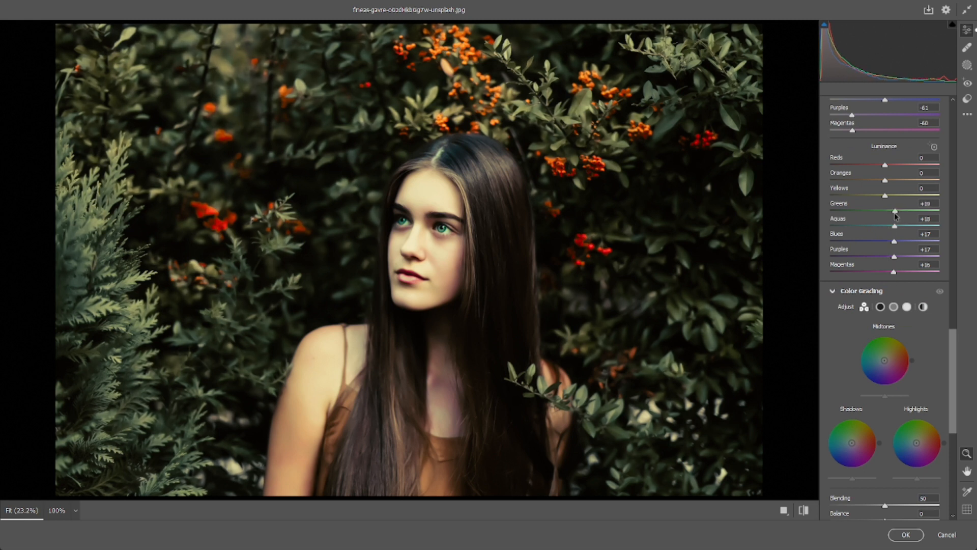
mouse_move(886, 196)
left_mouse_down()
mouse_move(853, 197)
mouse_move(883, 203)
left_mouse_up()
left_click_drag(895, 211, 889, 213)
Tint the Color Grading highlights yellow with hue 56 and saturation 29.
scroll(886, 213, "down", 3)
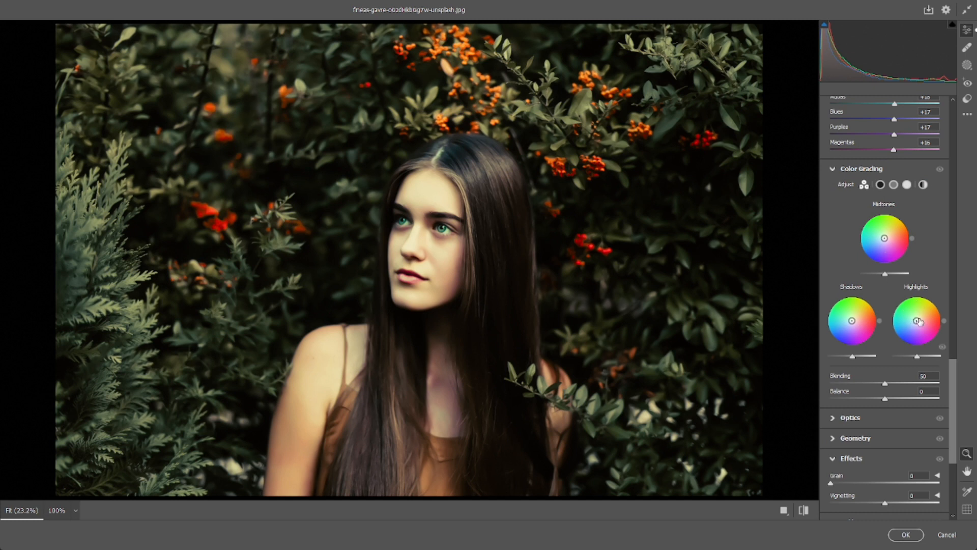
left_click_drag(920, 321, 918, 313)
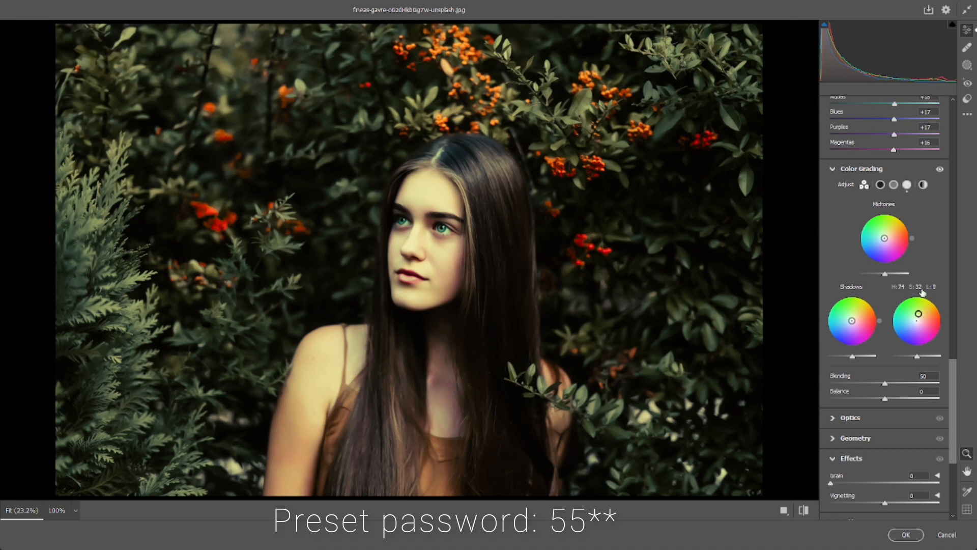
key("ctrl+z")
left_click(906, 185)
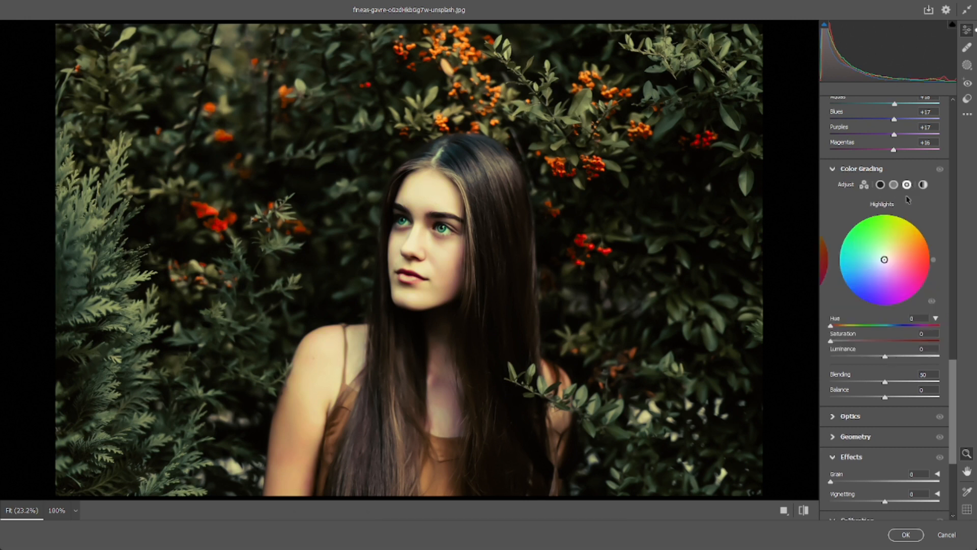
left_click_drag(892, 254, 892, 248)
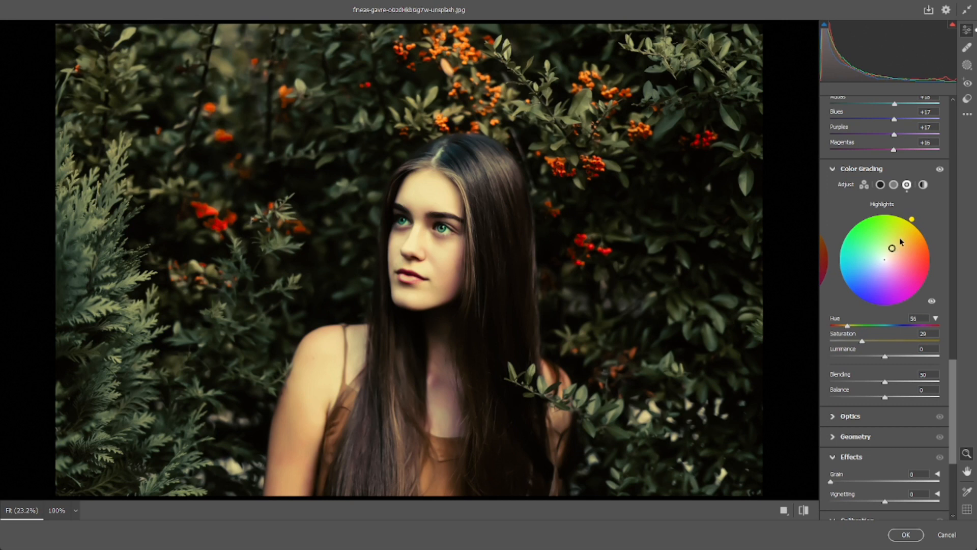
Tint the Color Grading shadows warm orange with hue 16 and saturation 28, and lower their luminance to -14.
left_click(880, 185)
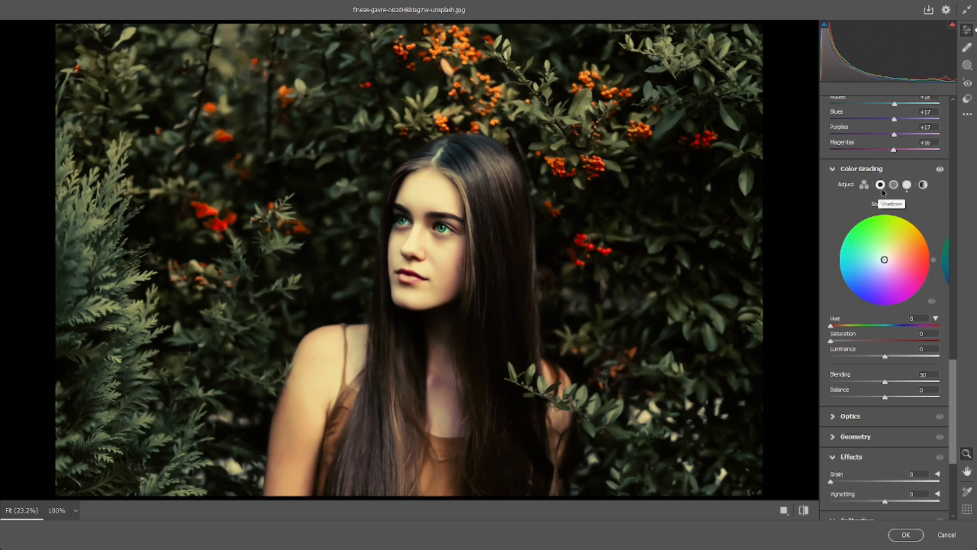
mouse_move(885, 261)
left_mouse_down()
mouse_move(878, 273)
mouse_move(868, 262)
mouse_move(898, 256)
left_mouse_up()
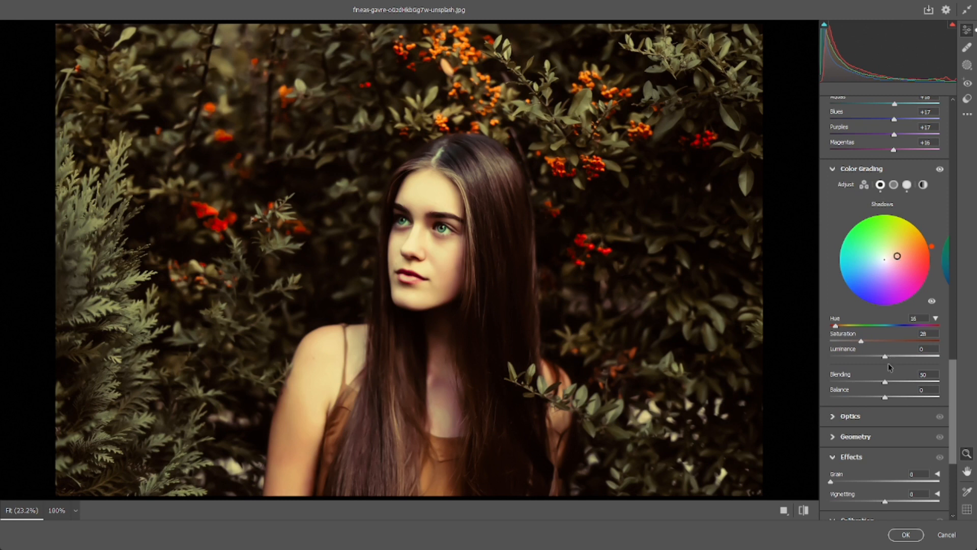
mouse_move(885, 356)
left_mouse_down()
mouse_move(869, 355)
mouse_move(879, 357)
left_mouse_up()
mouse_move(932, 249)
left_mouse_down()
mouse_move(919, 224)
mouse_move(936, 257)
left_mouse_up()
key("ctrl+z")
Give the Color Grading midtones a warm yellow tint with hue 52 and saturation 10.
left_click(894, 185)
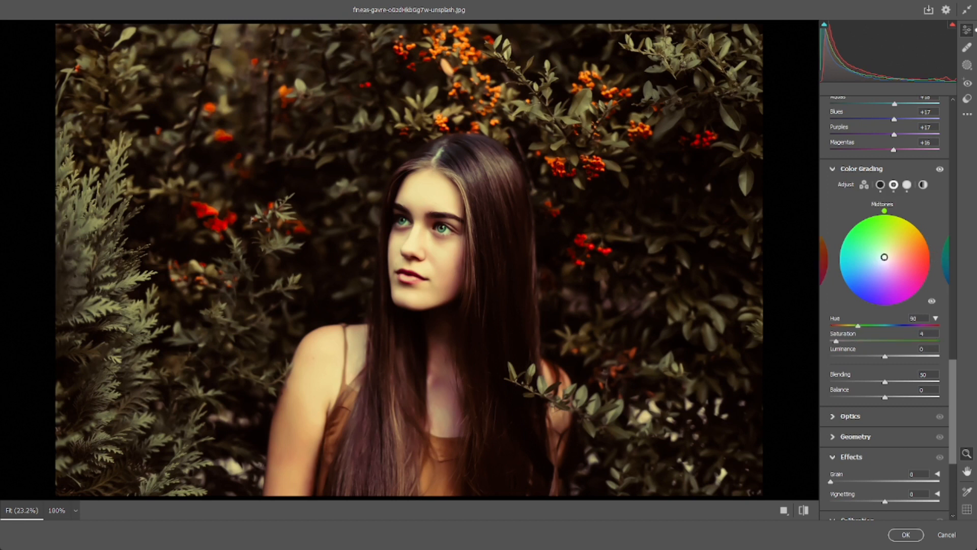
mouse_move(872, 212)
left_mouse_down()
mouse_move(891, 210)
mouse_move(875, 212)
left_mouse_up()
left_click_drag(883, 253, 888, 255)
left_click(923, 185)
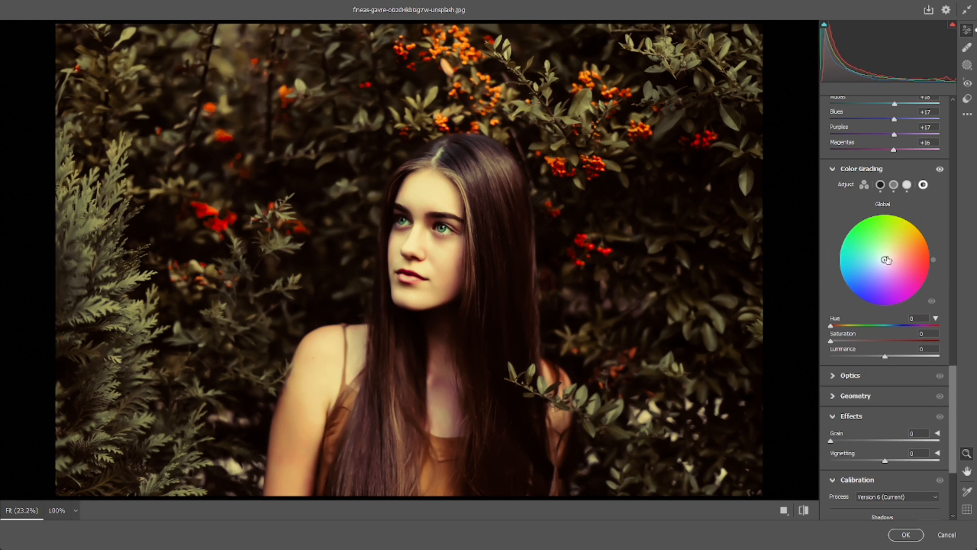
left_click(896, 186)
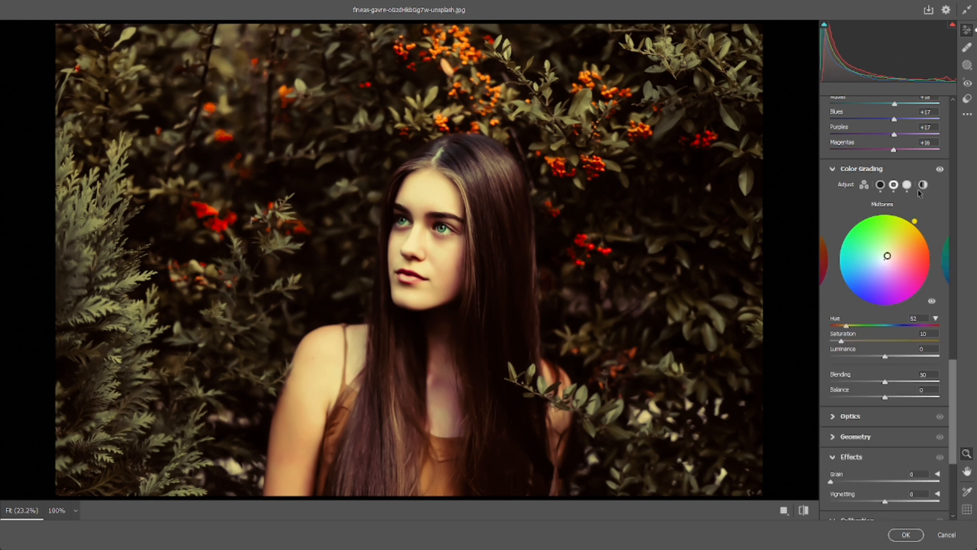
Add a subtle global Color Grading tint with hue 51 and saturation 7.
left_click(923, 185)
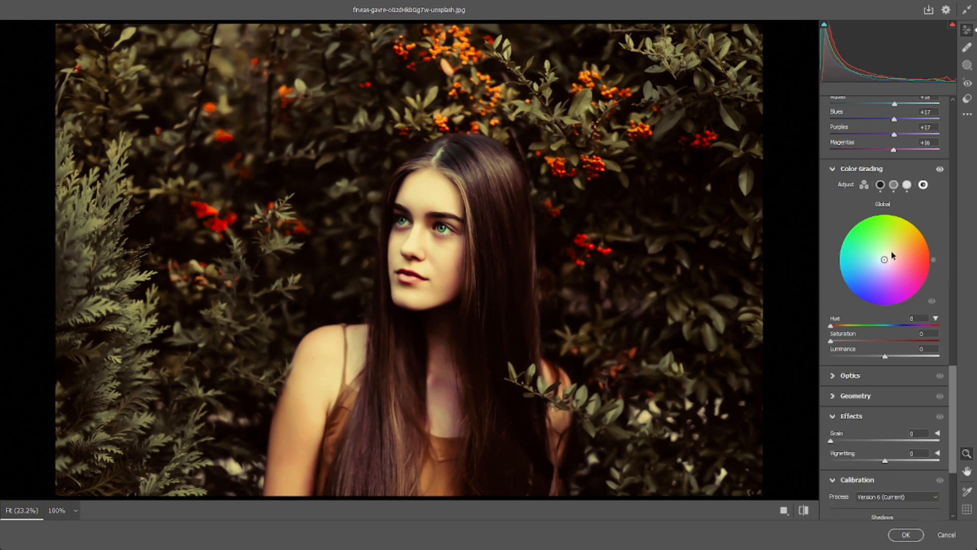
left_click_drag(887, 262, 886, 257)
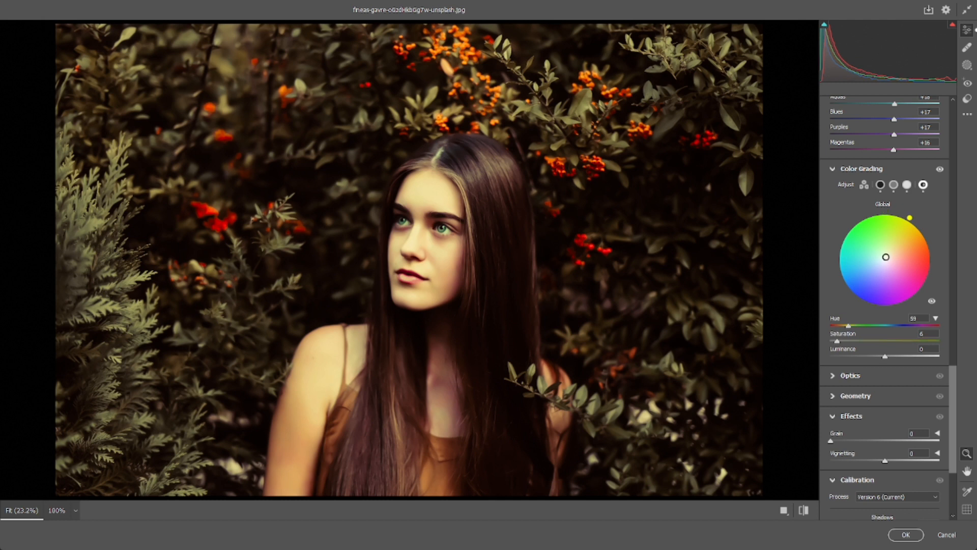
left_click_drag(909, 219, 912, 221)
mouse_move(839, 338)
left_mouse_down()
mouse_move(876, 335)
mouse_move(839, 337)
left_mouse_up()
Compare the graded portrait with the original and review the Color Mixer and Color Grading settings.
scroll(860, 326, "down", 3)
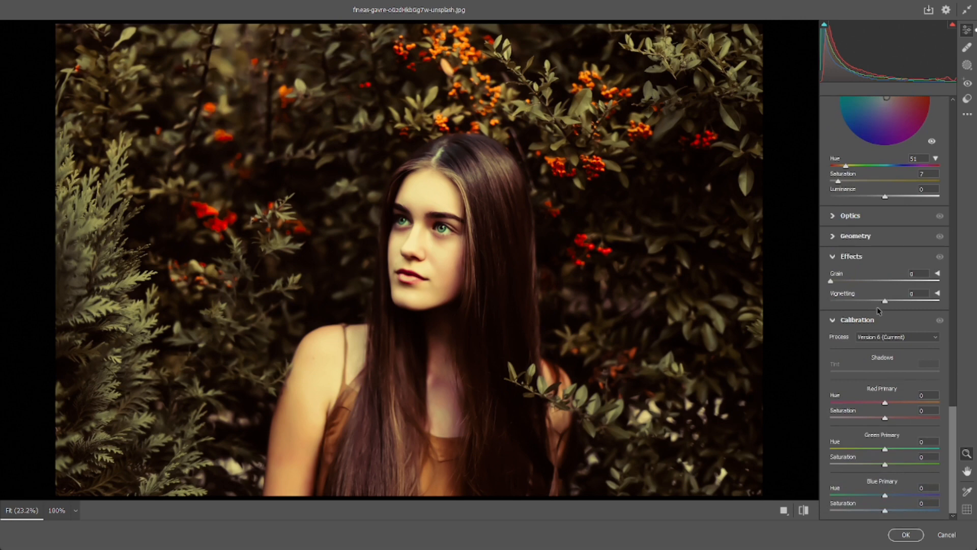
left_click(804, 511)
left_click(804, 511)
scroll(892, 344, "up", 8)
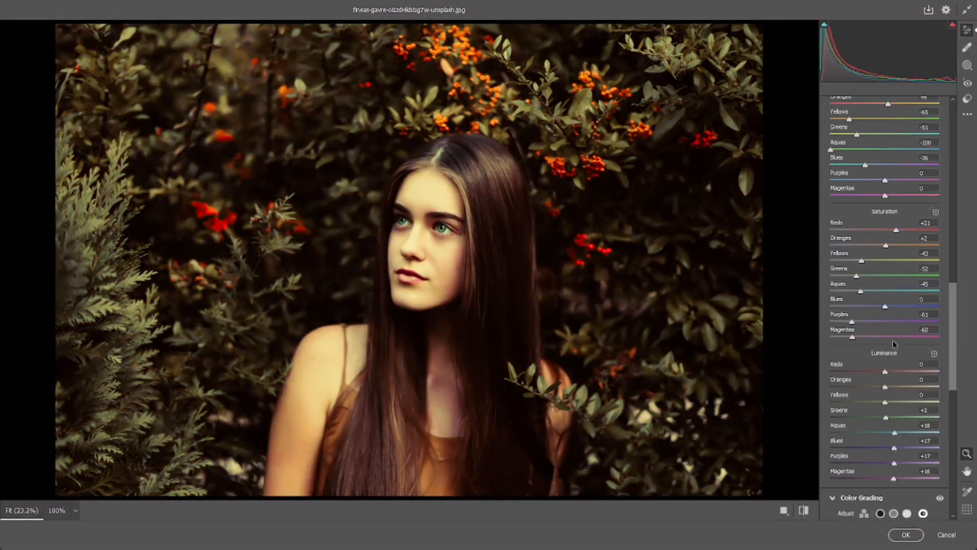
scroll(893, 343, "down", 3)
scroll(893, 343, "up", 2)
scroll(893, 343, "down", 2)
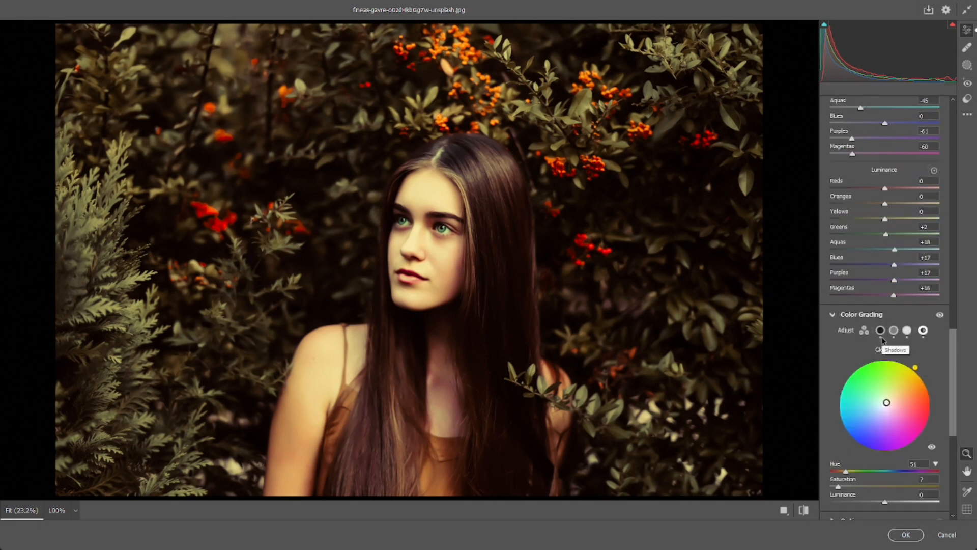
Shift the Color Grading shadows hue to 7.
left_click(882, 336)
scroll(901, 326, "down", 3)
mouse_move(932, 280)
left_mouse_down()
mouse_move(935, 258)
mouse_move(934, 277)
left_mouse_up()
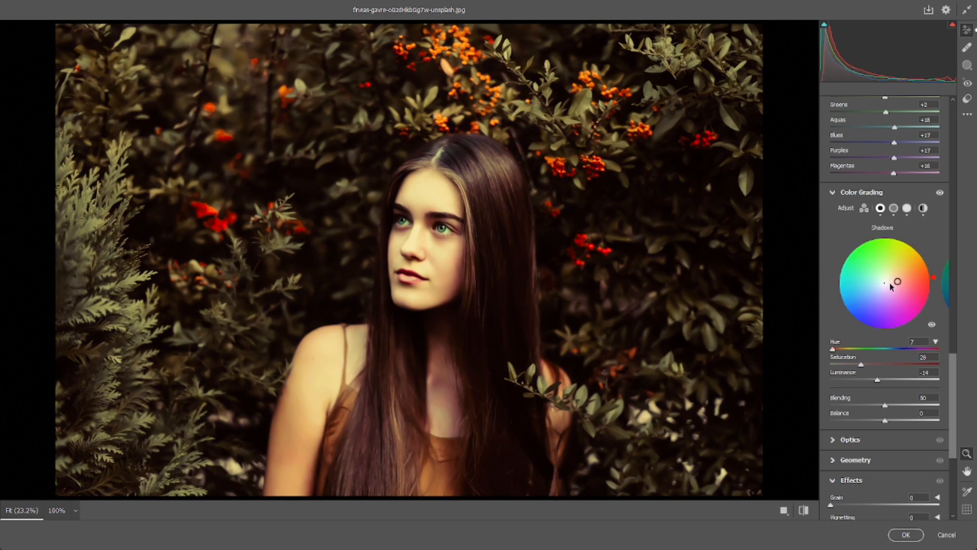
Try a cooler Greens hue of +53 in the Color Mixer, and settle the Greens hue at -90.
scroll(890, 285, "up", 15)
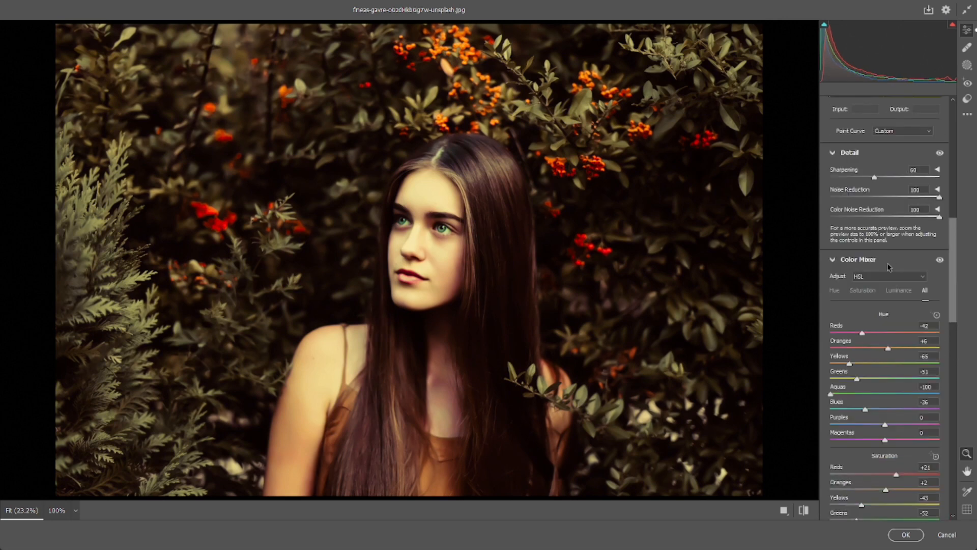
scroll(888, 267, "down", 5)
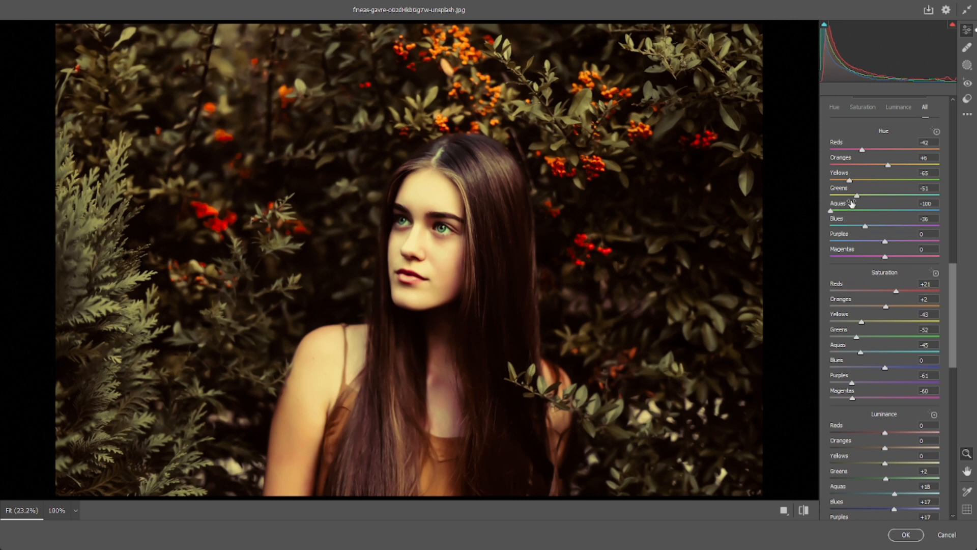
left_click_drag(857, 196, 911, 202)
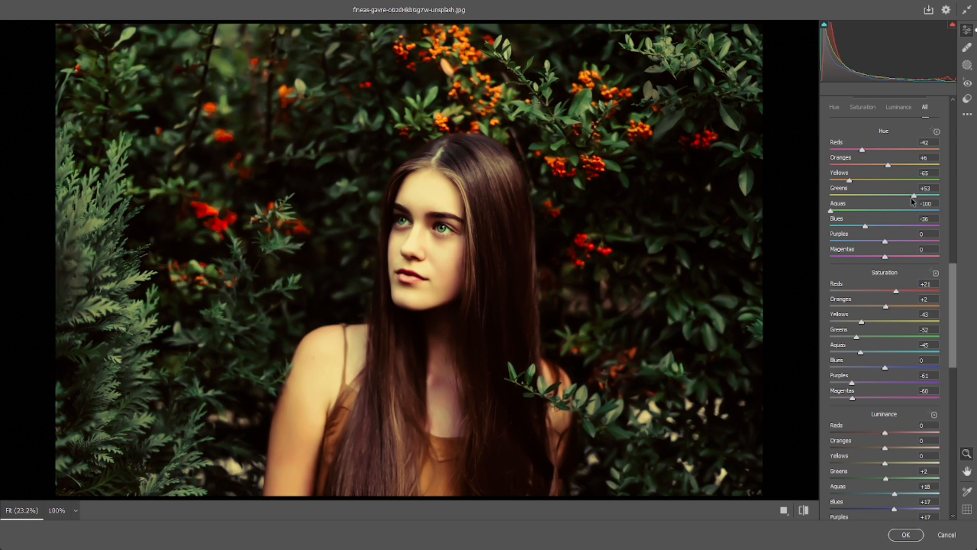
left_click_drag(913, 201, 854, 197)
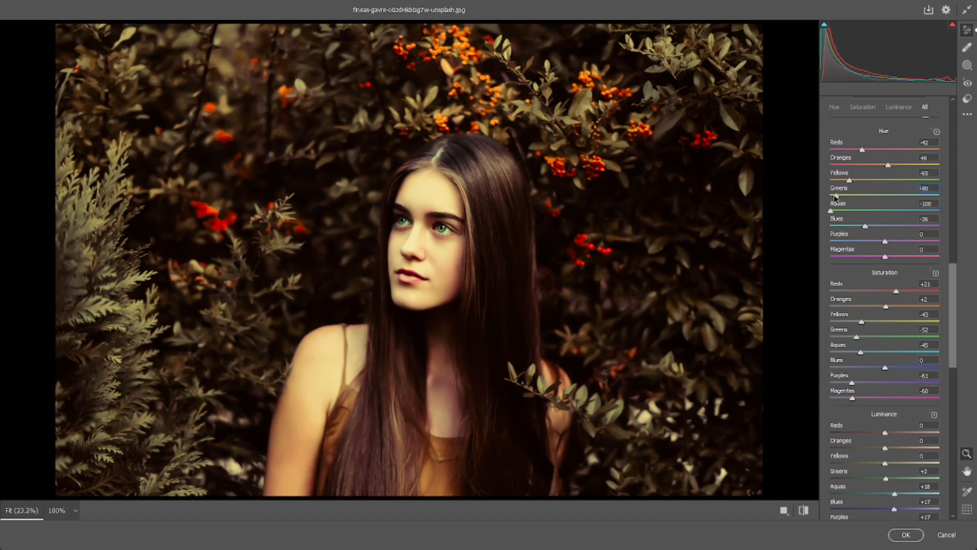
mouse_move(856, 337)
left_mouse_down()
mouse_move(875, 339)
mouse_move(857, 337)
left_mouse_up()
Try an Oranges saturation of -75, undo it, and compare the grade with the original.
left_click_drag(887, 308, 845, 308)
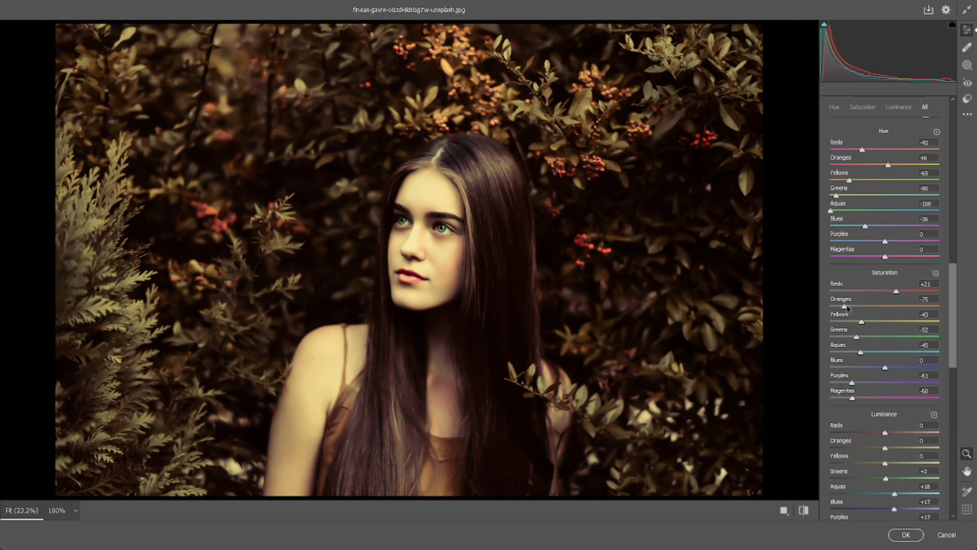
key("ctrl+z")
left_click(804, 511)
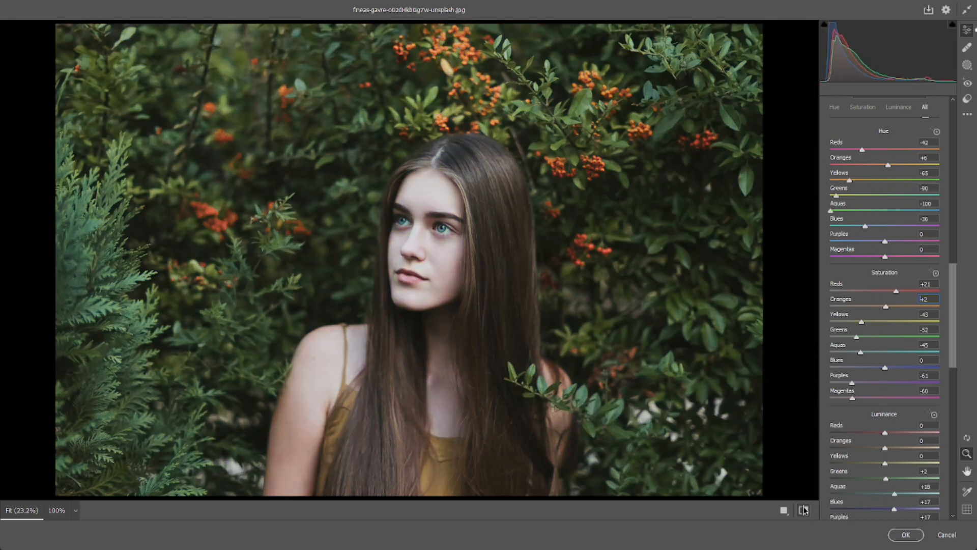
left_click(804, 510)
Set the Color Mixer hue of Oranges to -16, checking the grade against the original before accepting it.
scroll(887, 408, "up", 5)
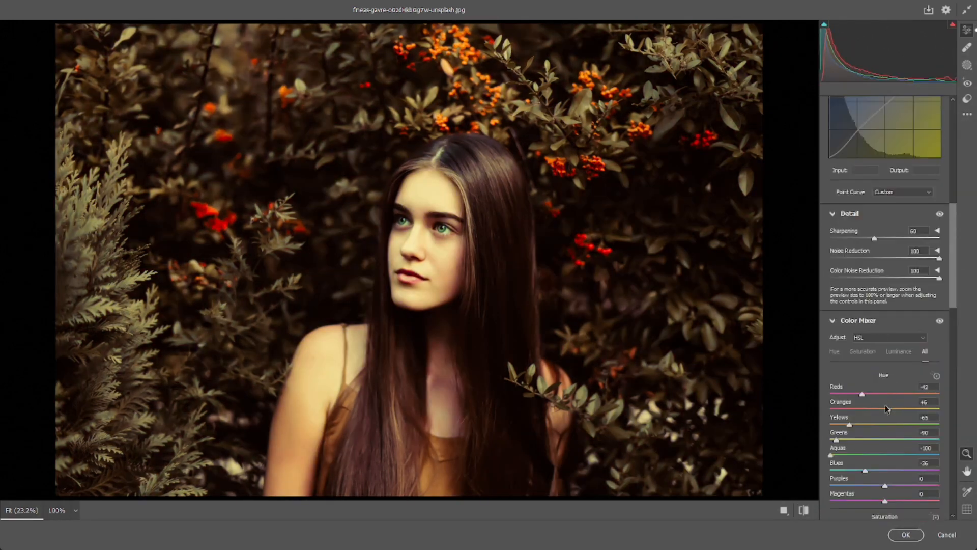
left_click_drag(887, 411, 871, 414)
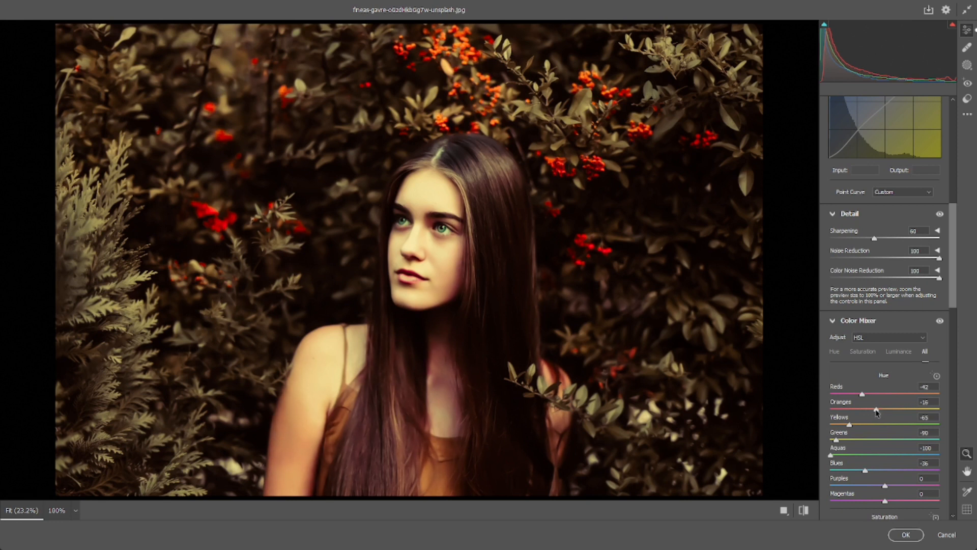
left_click(805, 510)
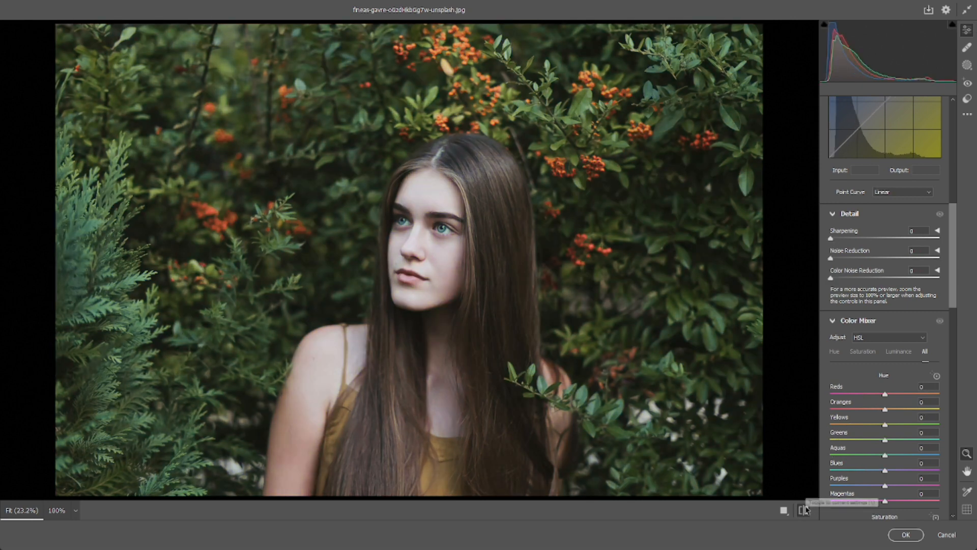
left_click(805, 510)
double_click(805, 509)
left_click(805, 510)
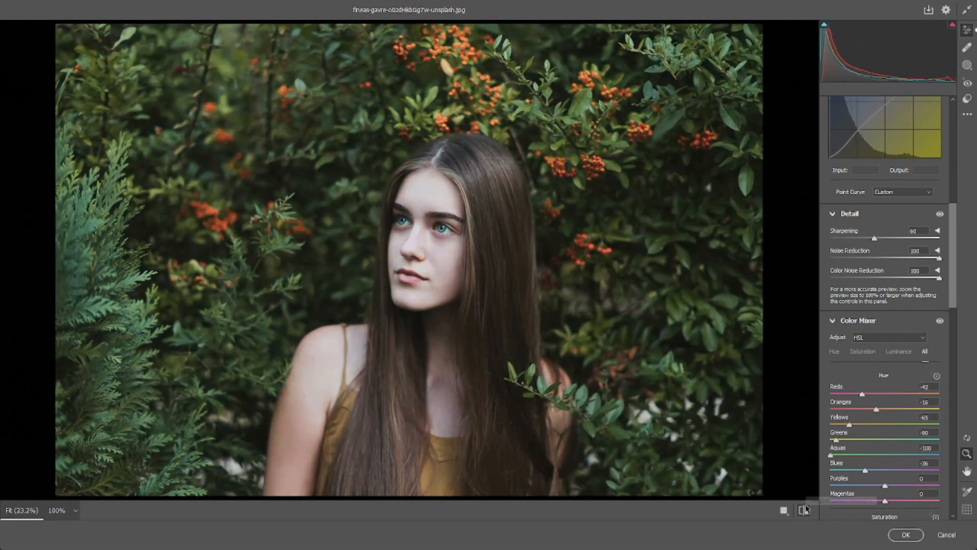
left_click(804, 510)
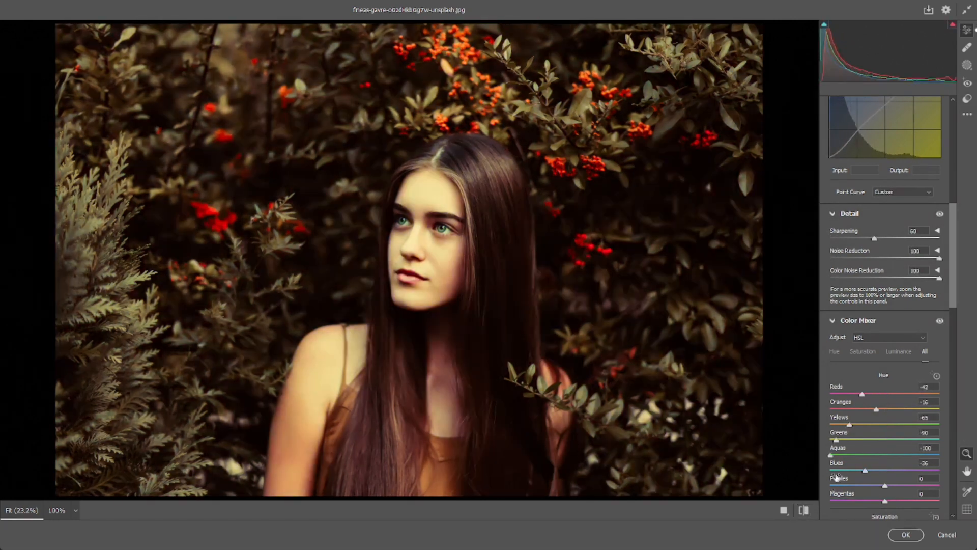
left_click(907, 535)
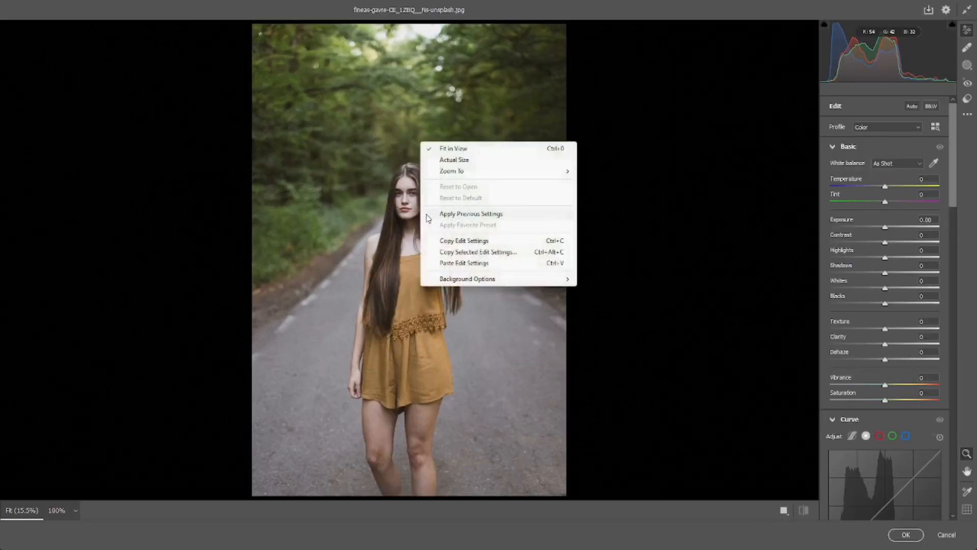
Try the previous Camera Raw settings with reduced Whites on the full-length road portrait, and undo these changes.
left_click(456, 215)
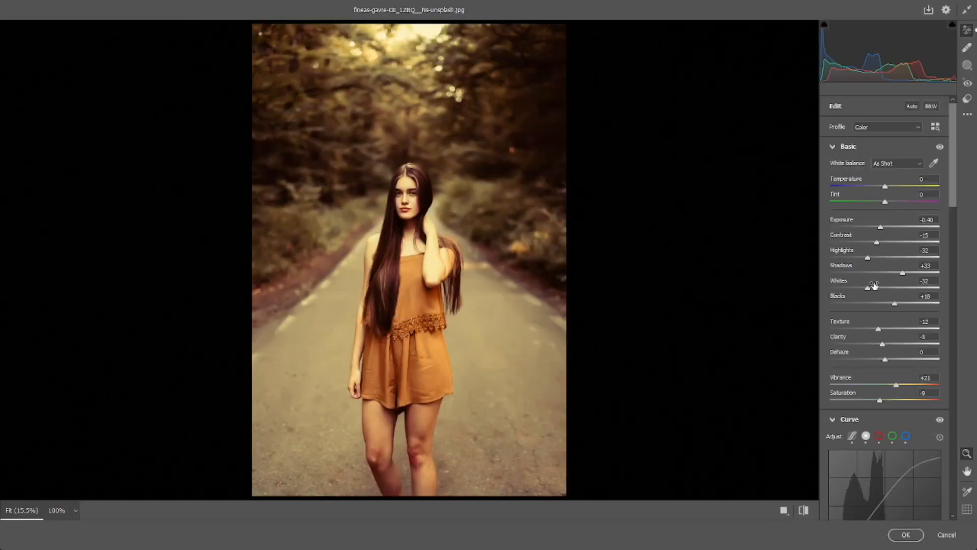
left_click_drag(864, 289, 831, 288)
key("ctrl+z")
key("ctrl+z")
key("ctrl+z")
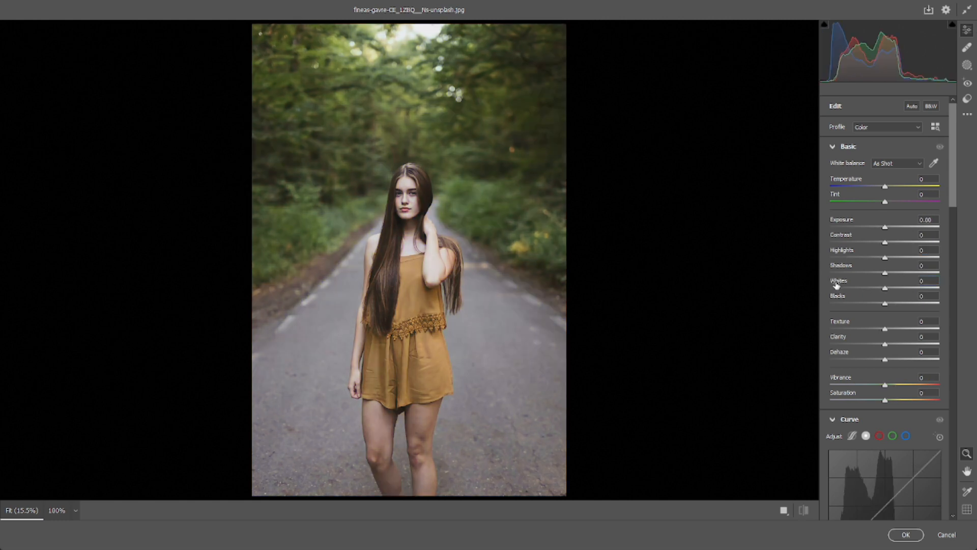
Try the previous settings on the road portrait with Highlights at -60 and lower Whites, and undo back to the ungraded photo.
right_click(587, 234)
left_click(621, 224)
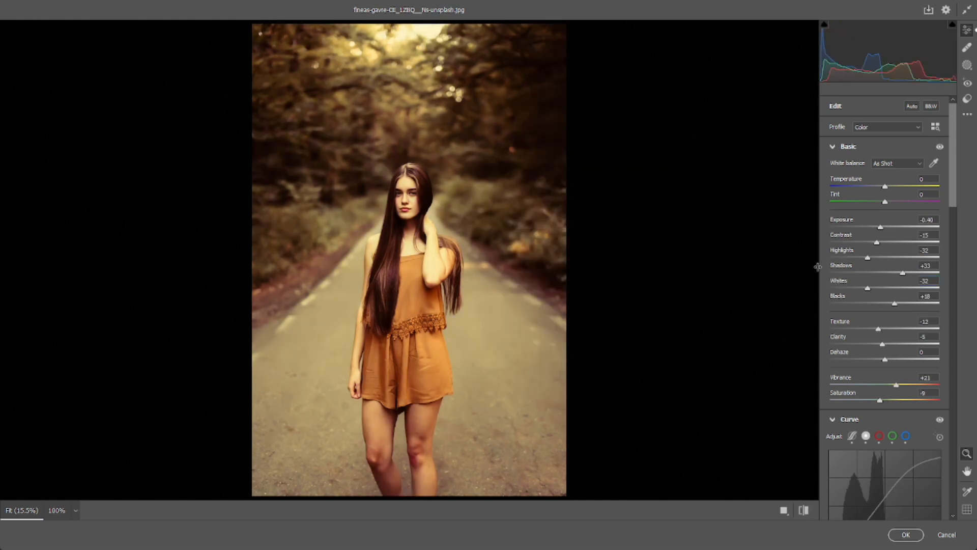
left_click_drag(868, 257, 852, 259)
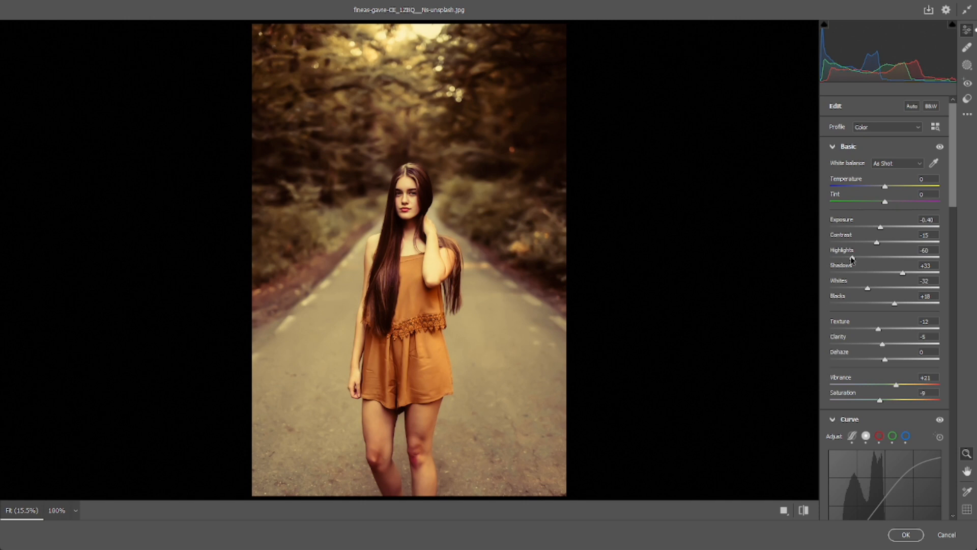
left_click_drag(867, 288, 837, 288)
key("ctrl+z")
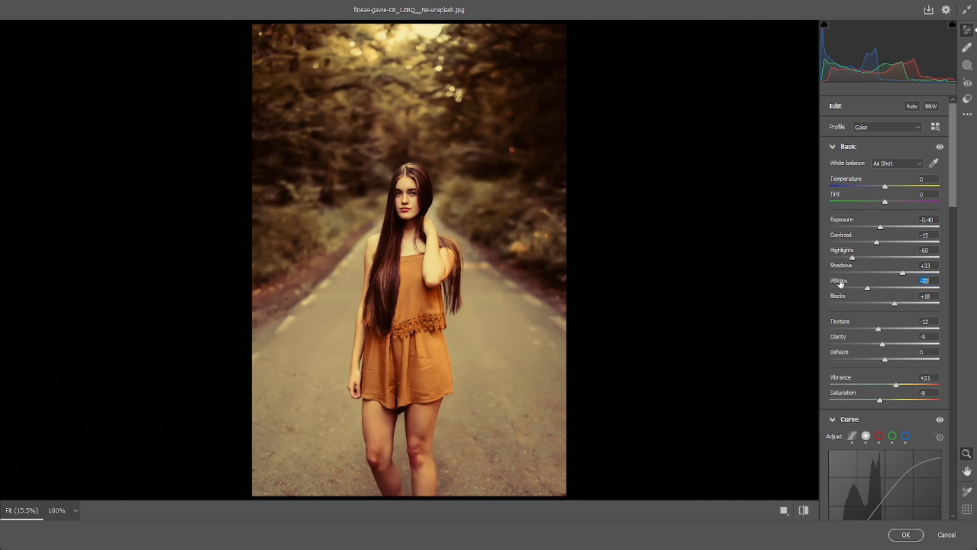
key("ctrl+z")
key("ctrl+z")
Apply the previous Camera Raw settings to the road portrait and bring up its tone curve.
right_click(504, 166)
left_click(530, 240)
scroll(905, 320, "down", 4)
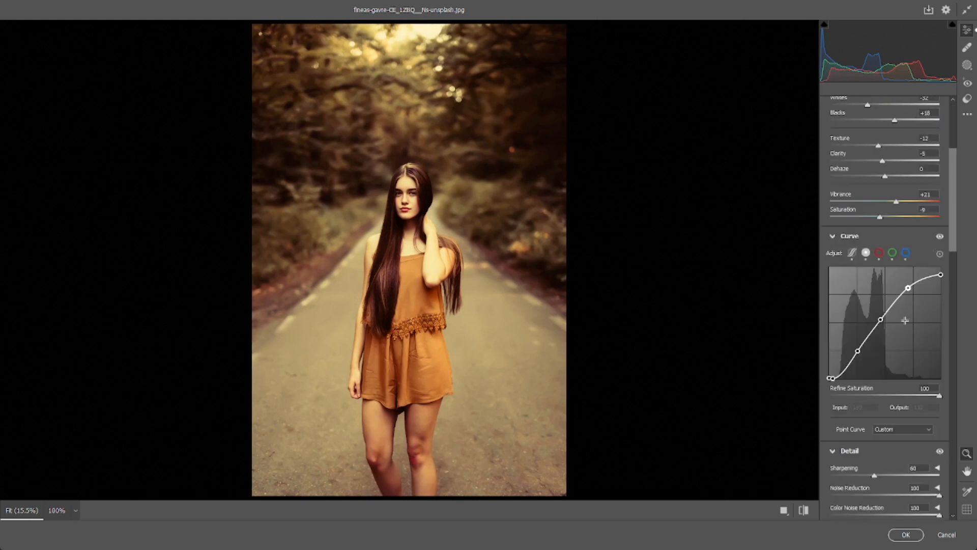
Lower the tone curve's highlights point and bring its white end point to Output 232, trying and undoing a midpoint move.
left_click_drag(909, 288, 941, 277)
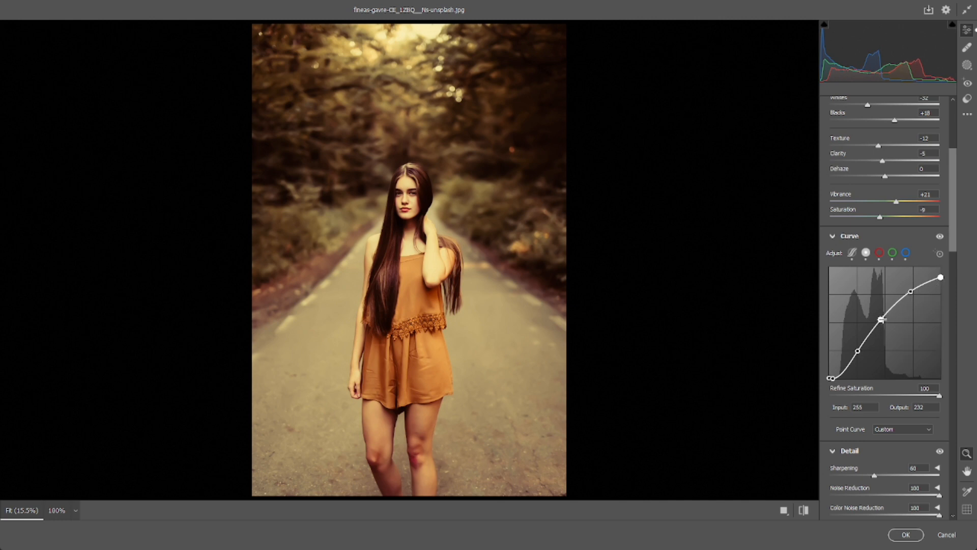
left_click_drag(881, 319, 885, 321)
key("ctrl+z")
Set the Color Mixer hue of Greens to -44 for the road portrait.
scroll(848, 361, "down", 5)
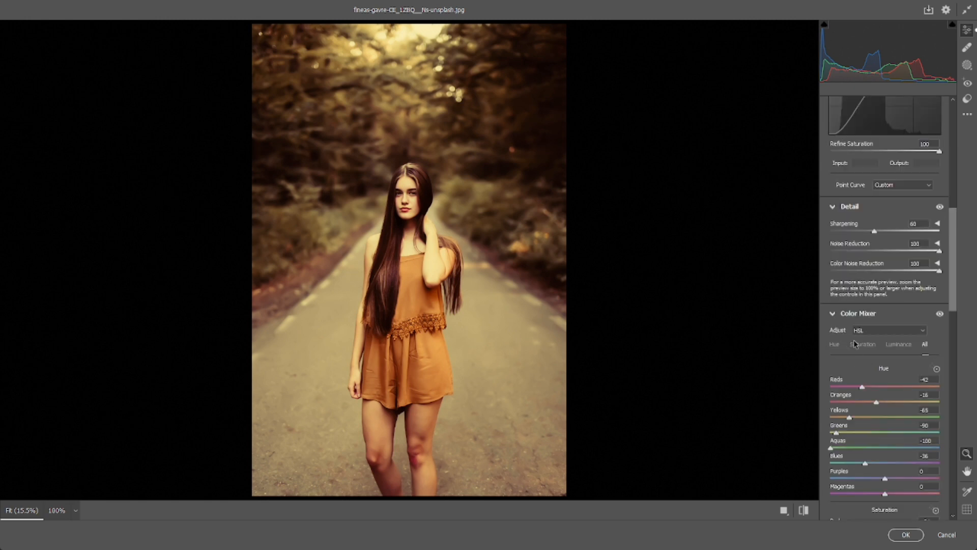
scroll(855, 344, "down", 4)
left_click_drag(836, 249, 863, 252)
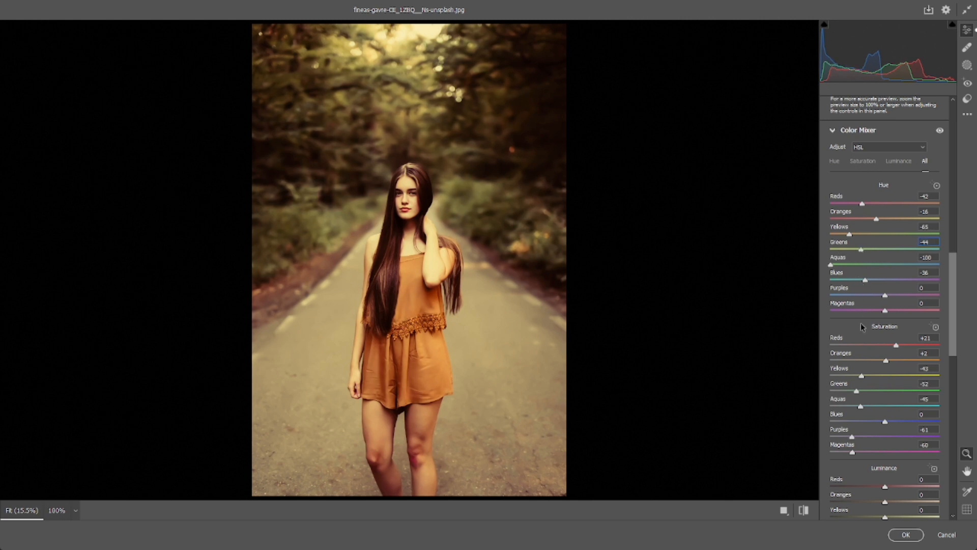
Shift the Color Grading hue of the Shadows to 22.
scroll(867, 326, "down", 3)
scroll(872, 391, "down", 8)
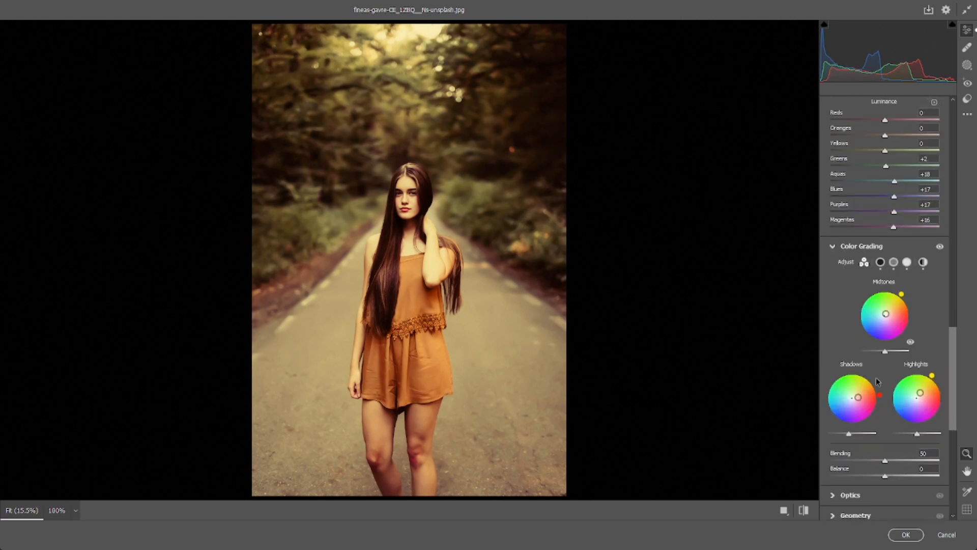
left_click(881, 201)
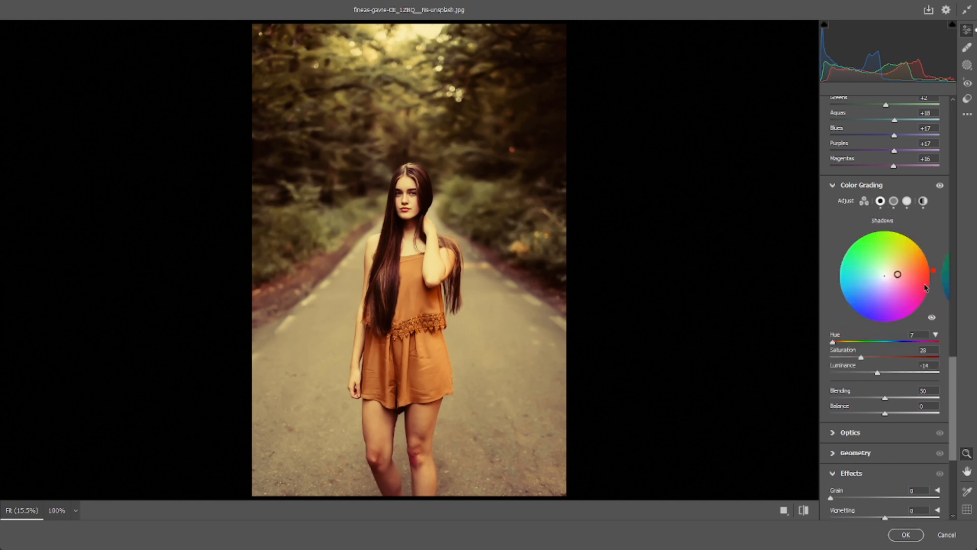
mouse_move(932, 275)
left_mouse_down()
mouse_move(933, 248)
mouse_move(933, 258)
left_mouse_up()
left_click_drag(933, 258, 933, 259)
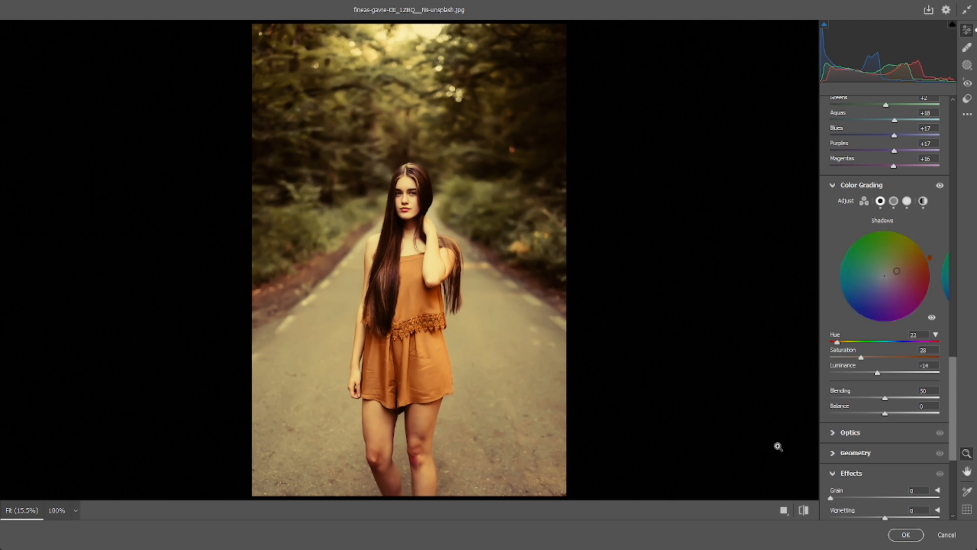
Compare the road portrait's grade with the default settings and accept the Camera Raw edit.
left_click(803, 511)
left_click(803, 510)
left_click(804, 511)
left_click(803, 510)
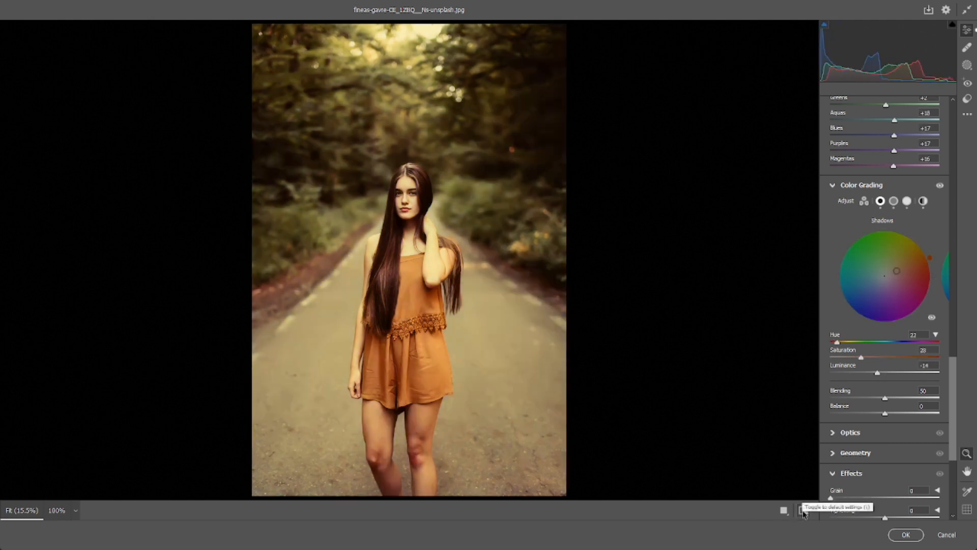
left_click(901, 535)
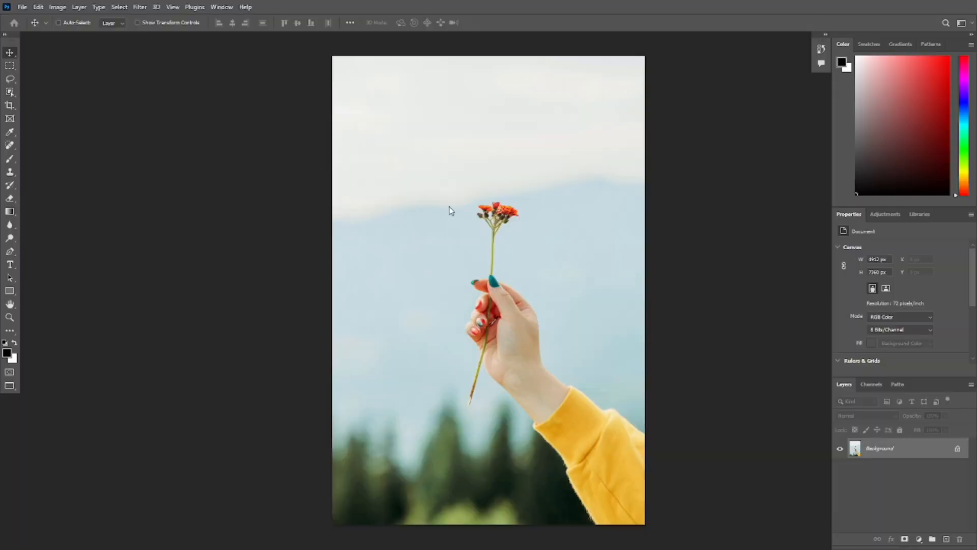
Open the photo of the hand holding a flower in Camera Raw and apply the previous settings.
key("ctrl+shift+a")
right_click(449, 210)
left_click(466, 206)
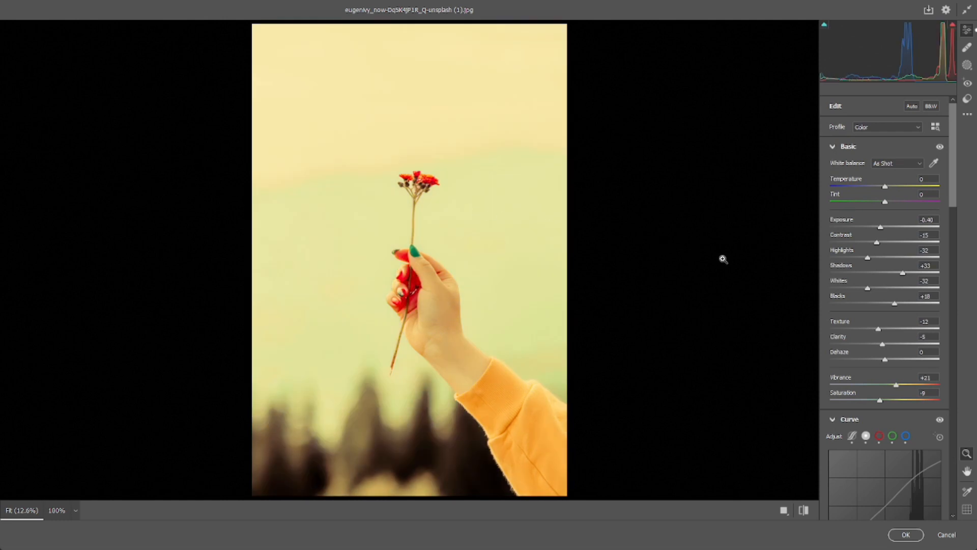
Try Highlights and Whites at -100 with Exposure at -0.70, undo these changes, and reapply the previous settings.
left_click_drag(866, 257, 820, 258)
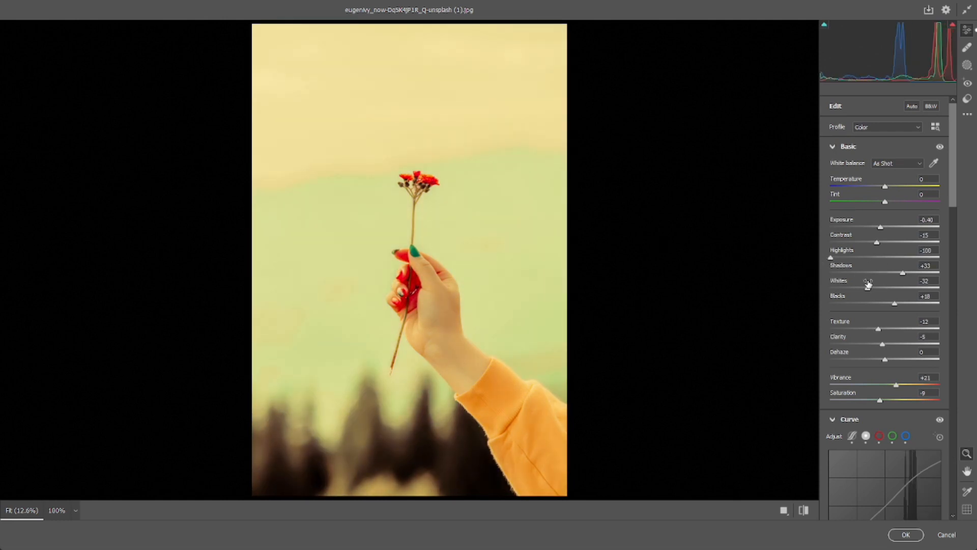
left_click_drag(864, 288, 820, 281)
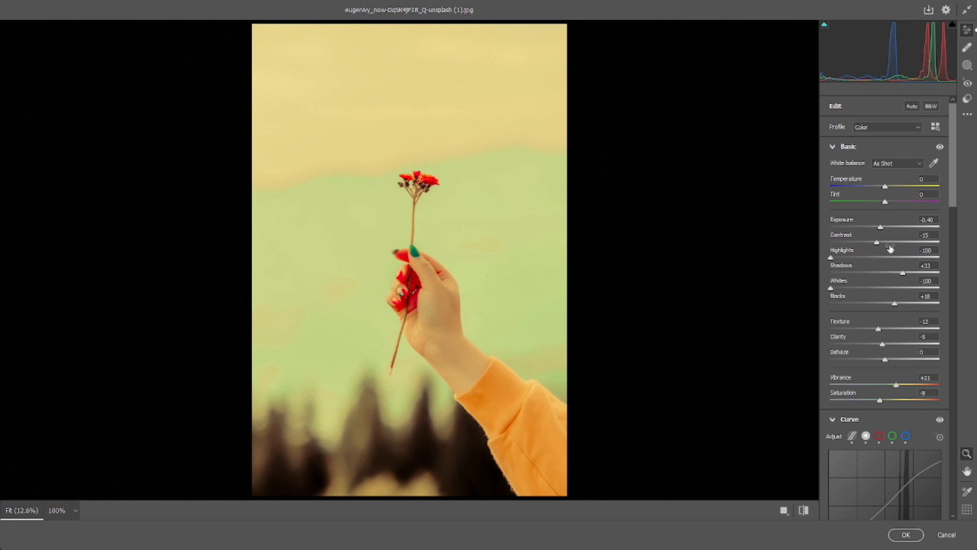
left_click_drag(880, 228, 877, 228)
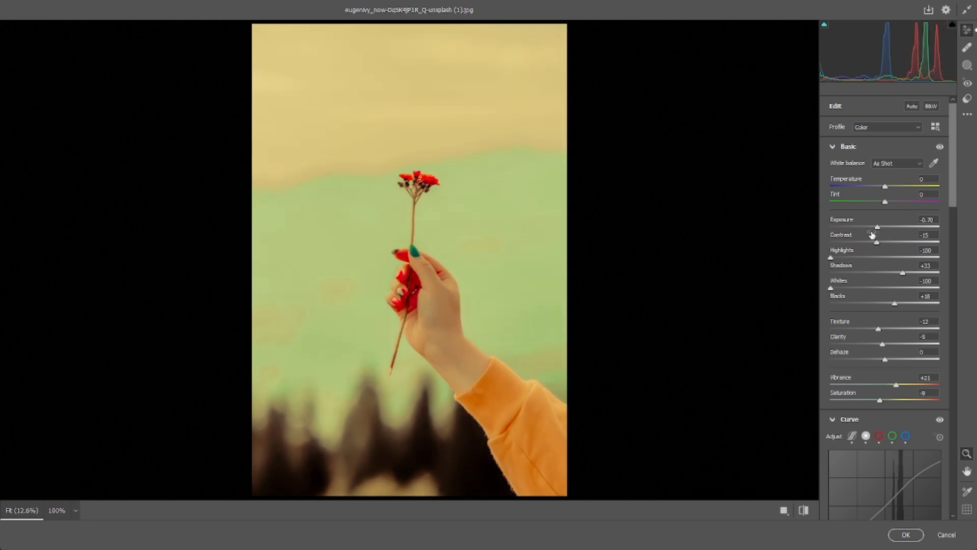
key("ctrl+z")
key("ctrl+z")
key("ctrl+z")
key("ctrl+z")
right_click(509, 226)
left_click(522, 225)
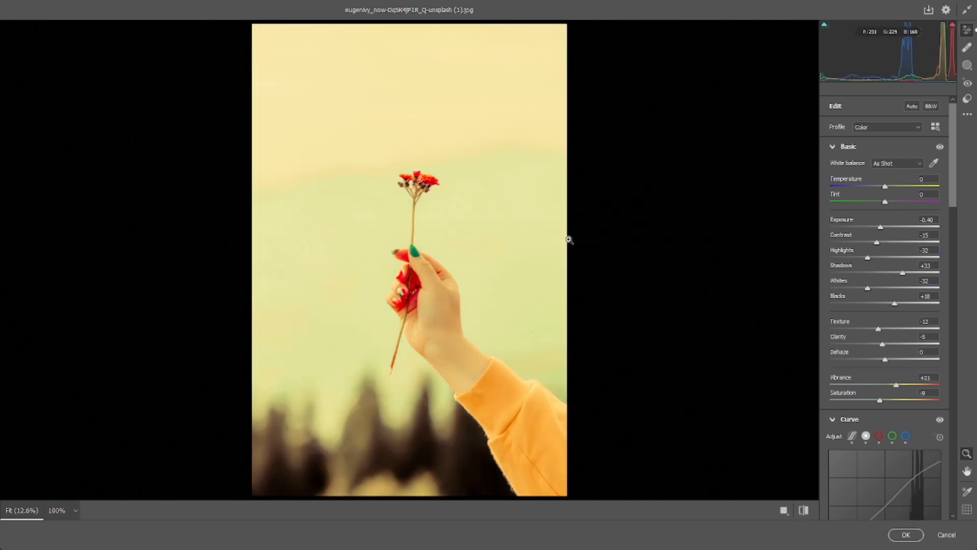
Set Whites to -100, Highlights to -77 and Blacks to -25 on the flower photo, and accept the grade.
left_click_drag(867, 288, 826, 286)
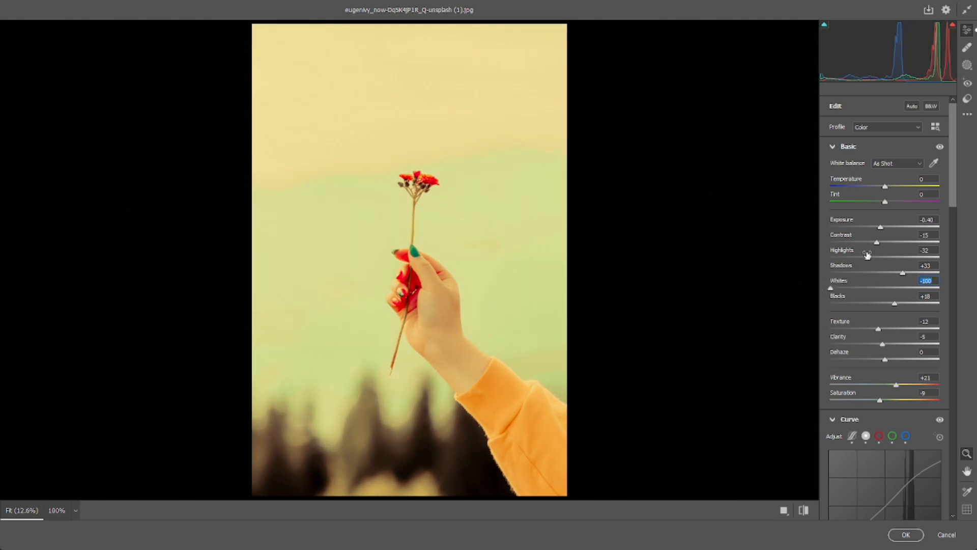
left_click_drag(867, 256, 843, 257)
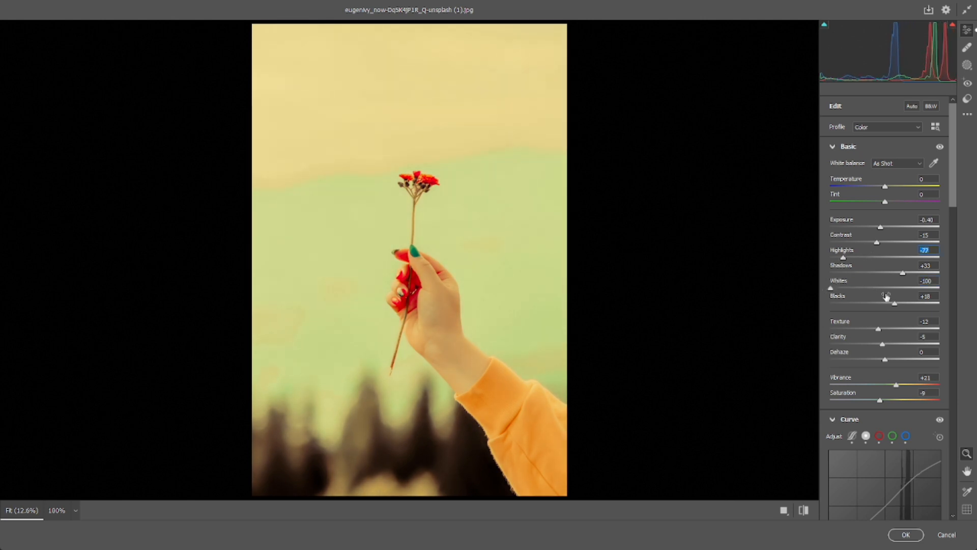
left_click_drag(896, 306, 871, 304)
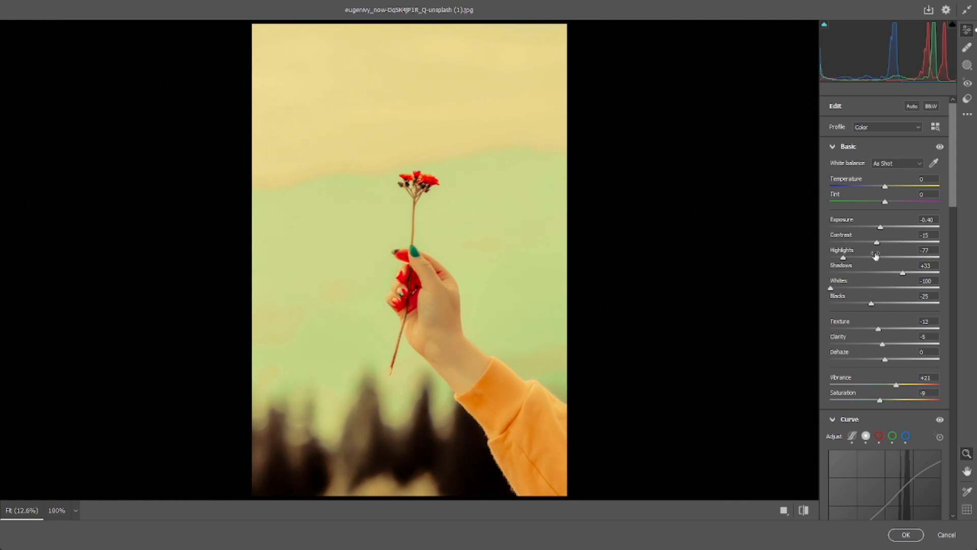
scroll(855, 400, "down", 3)
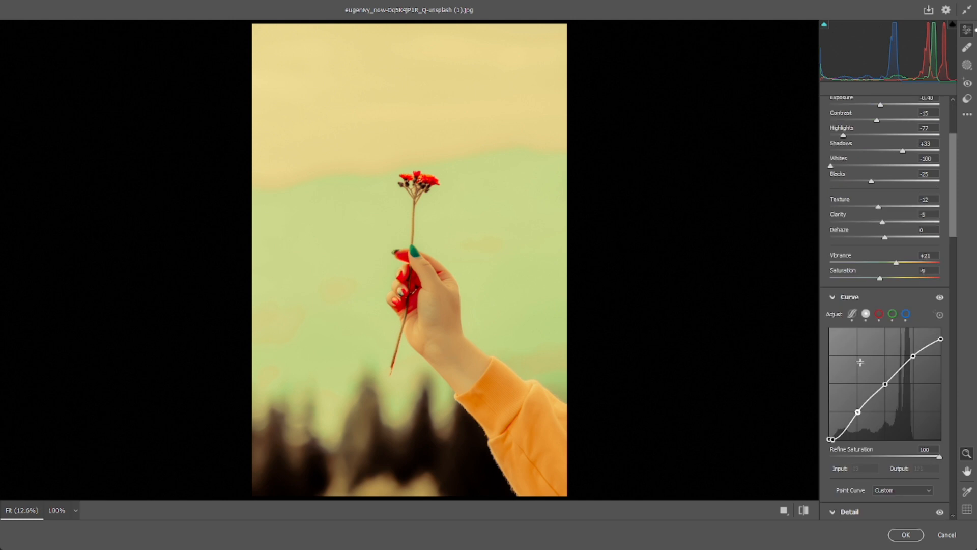
left_click(906, 536)
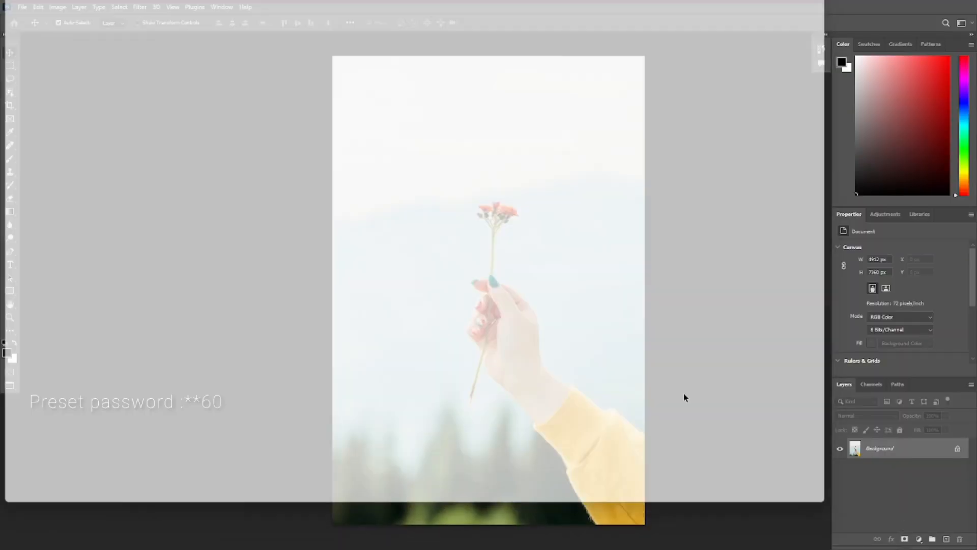